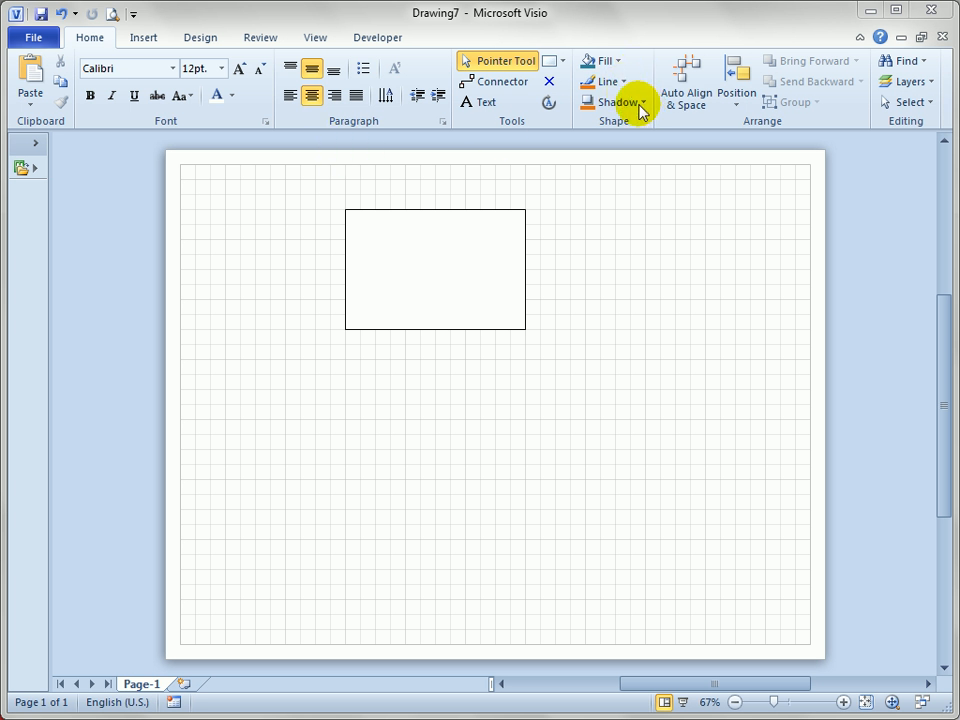
# Add the text "Text on a Shape" to the rectangle
pyautogui.click(452, 272)
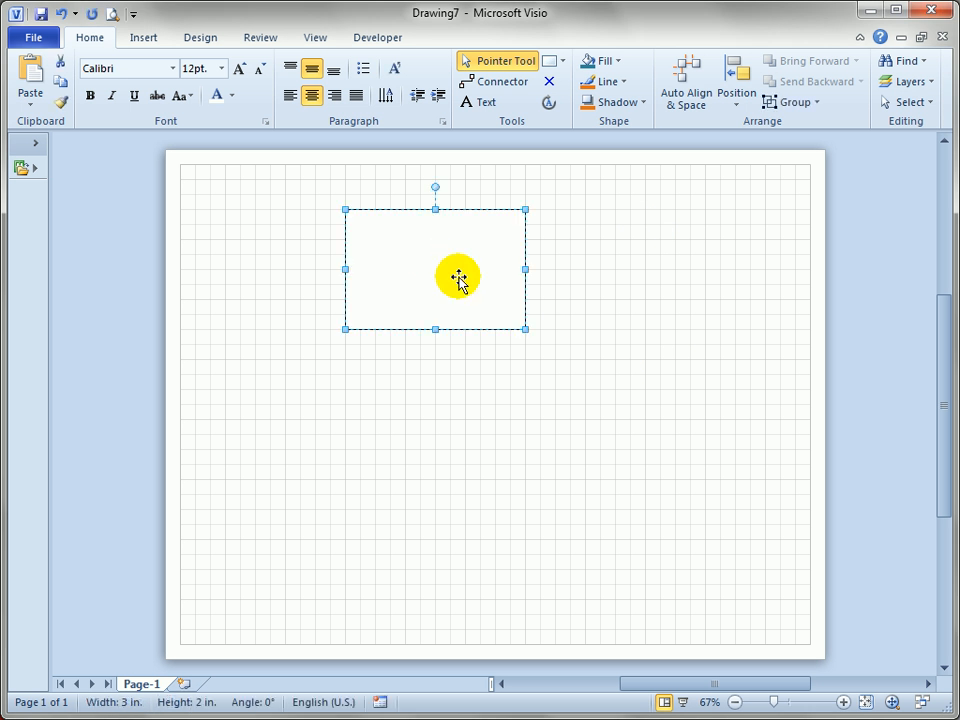
pyautogui.write('Text on ')
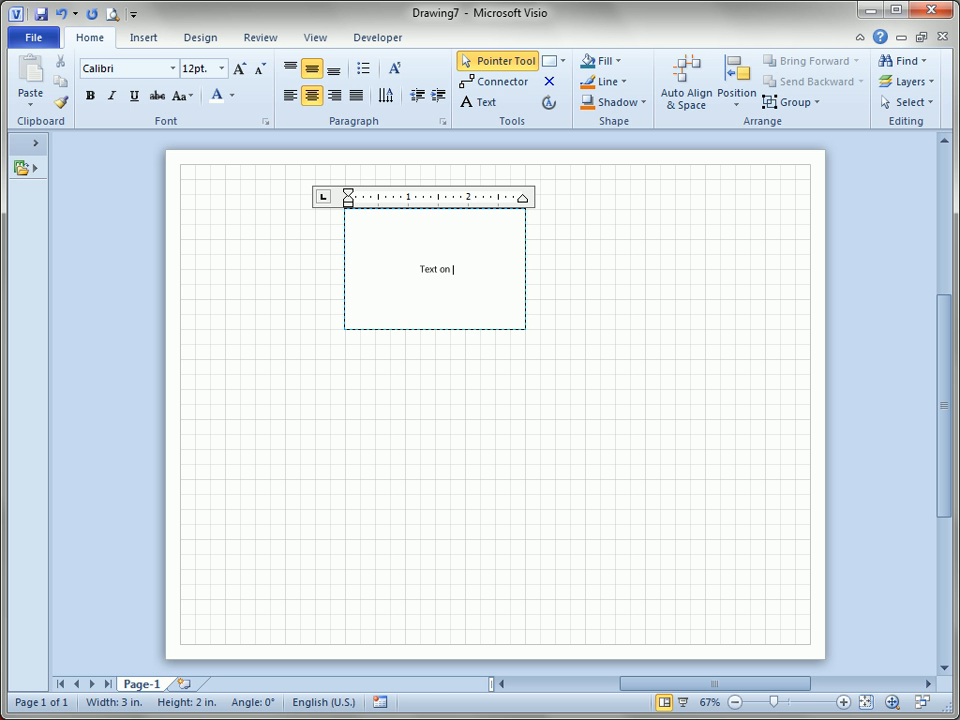
pyautogui.write('a Shape')
pyautogui.click(554, 265)
# Format the rectangle's text in the standard dark red color, at 24 pt, in the Broadway font
pyautogui.click(484, 236)
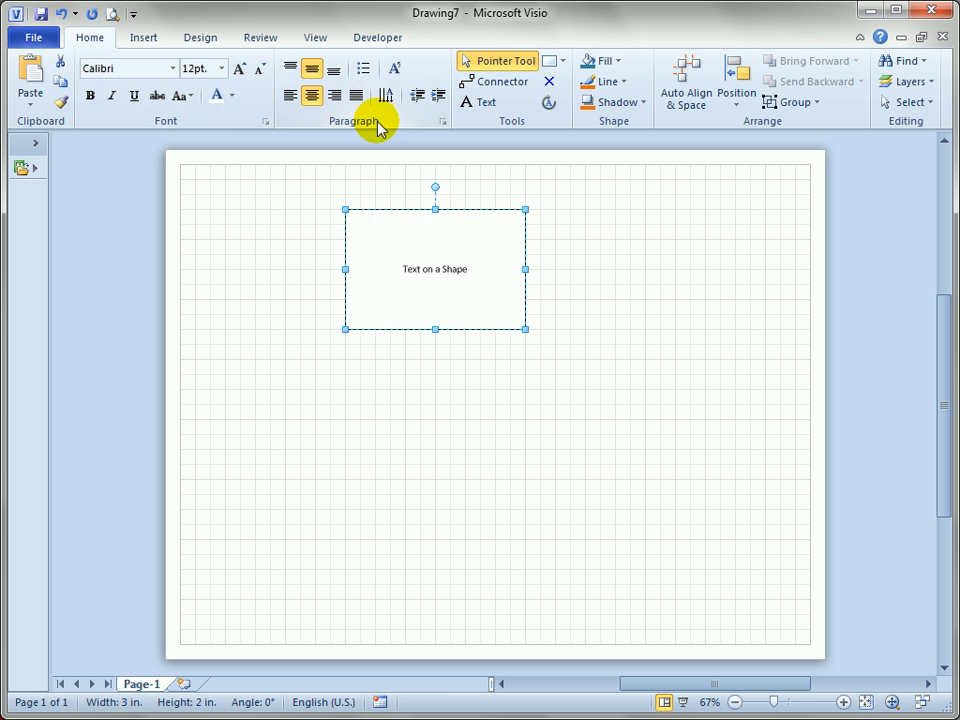
pyautogui.click(232, 96)
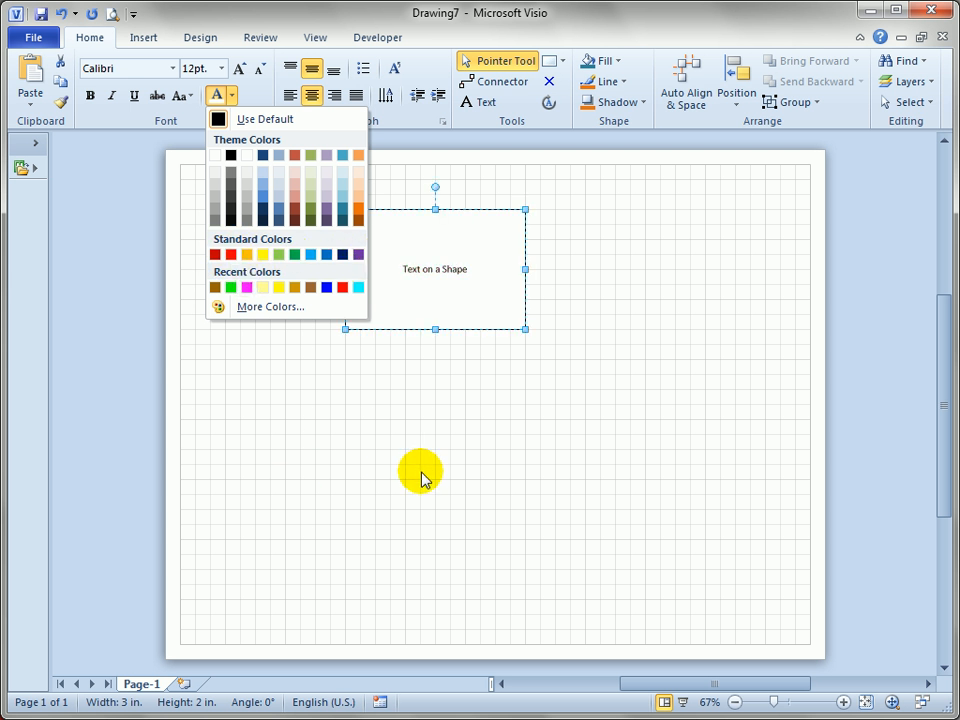
pyautogui.click(215, 255)
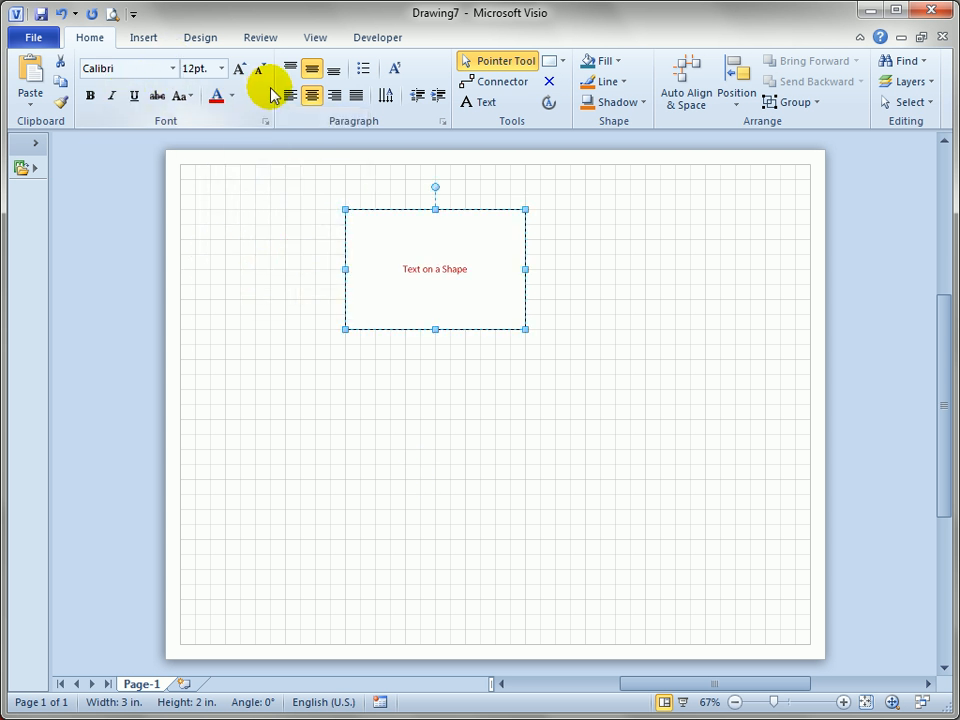
pyautogui.click(222, 70)
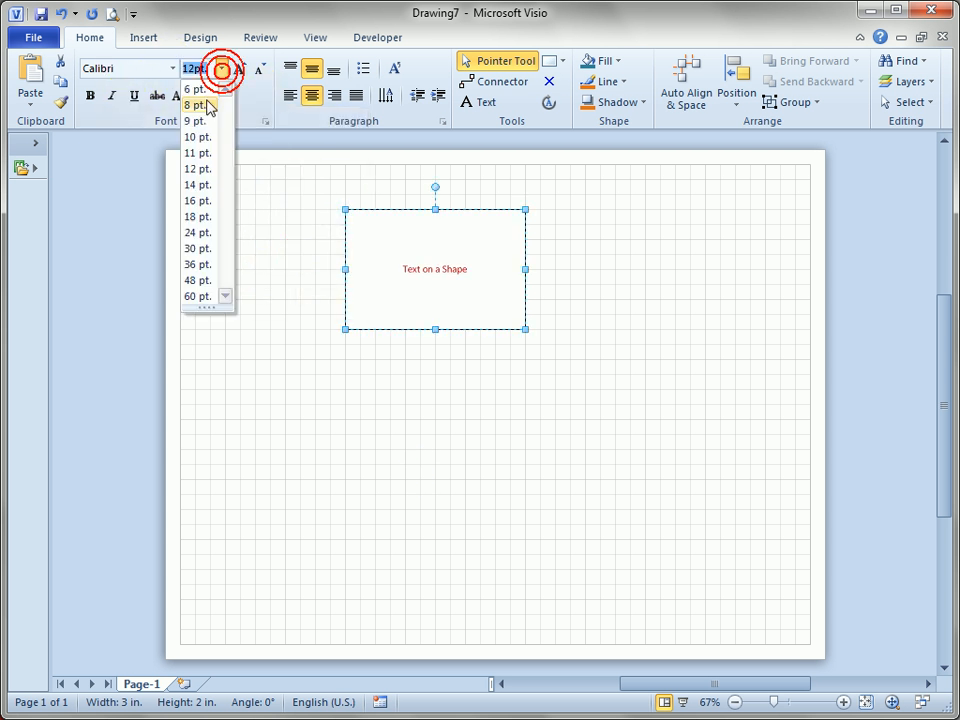
pyautogui.click(199, 232)
pyautogui.click(172, 69)
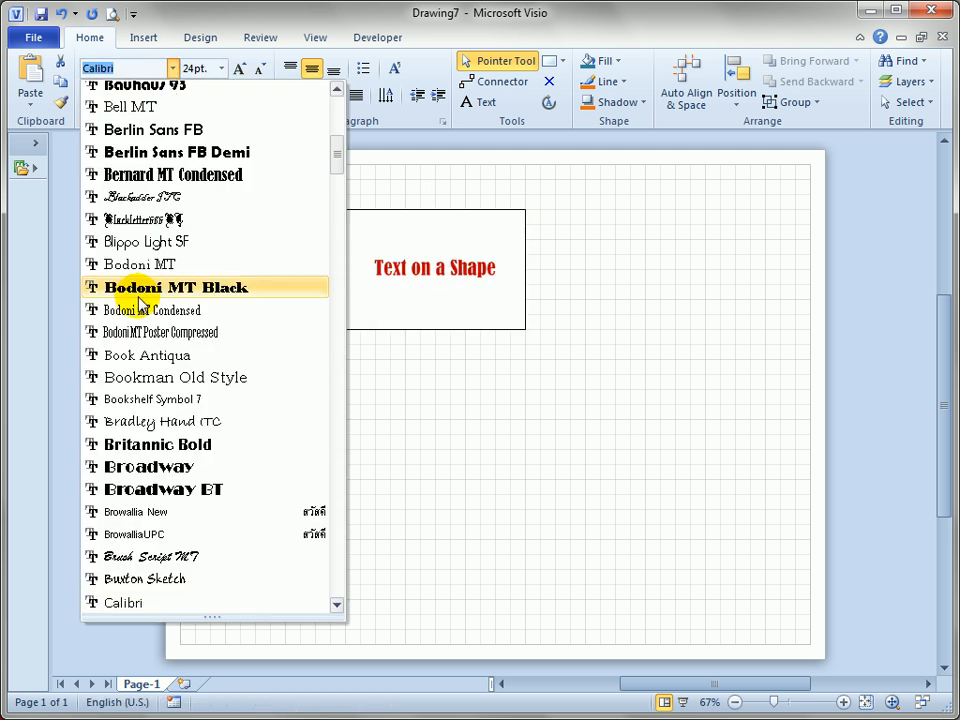
pyautogui.click(135, 468)
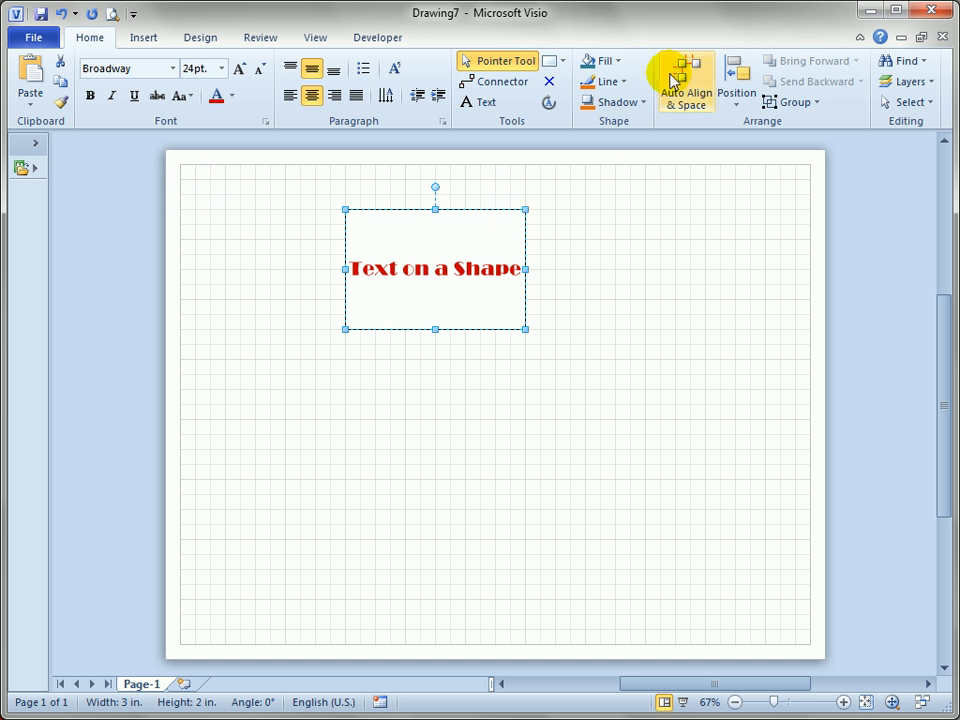
# Fill the rectangle with a light blue-gray theme color and set its outline color to standard red
pyautogui.click(620, 61)
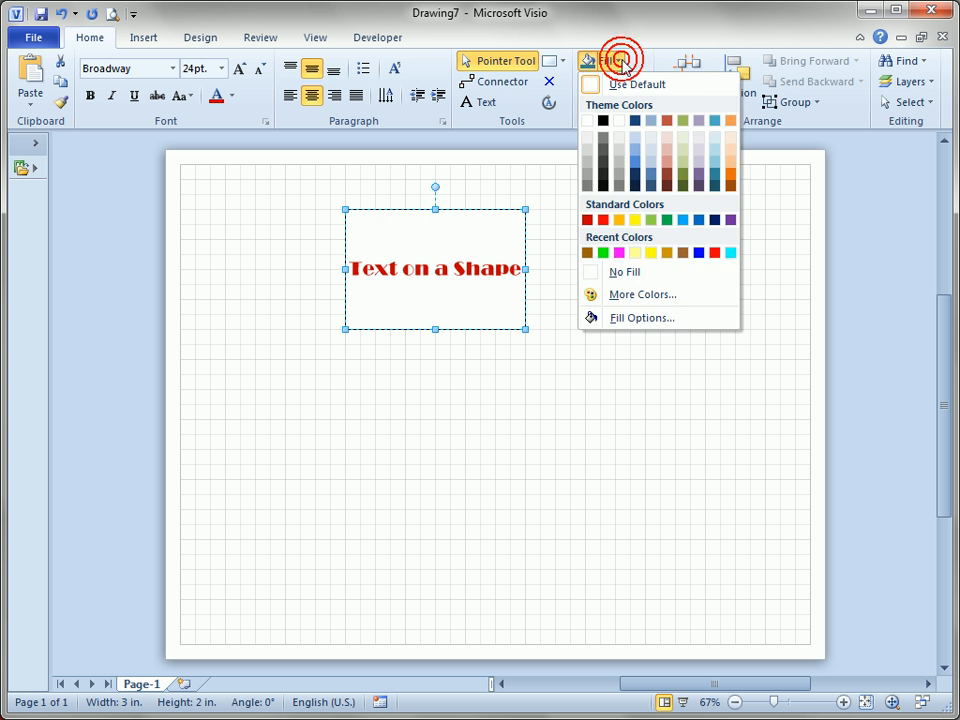
pyautogui.click(649, 156)
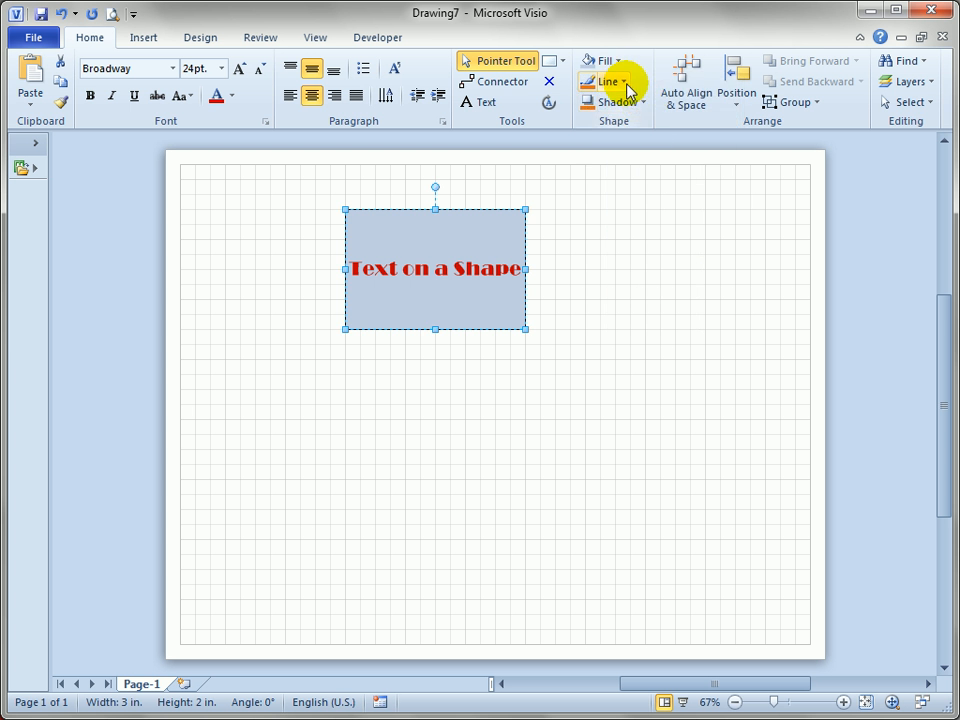
pyautogui.click(625, 83)
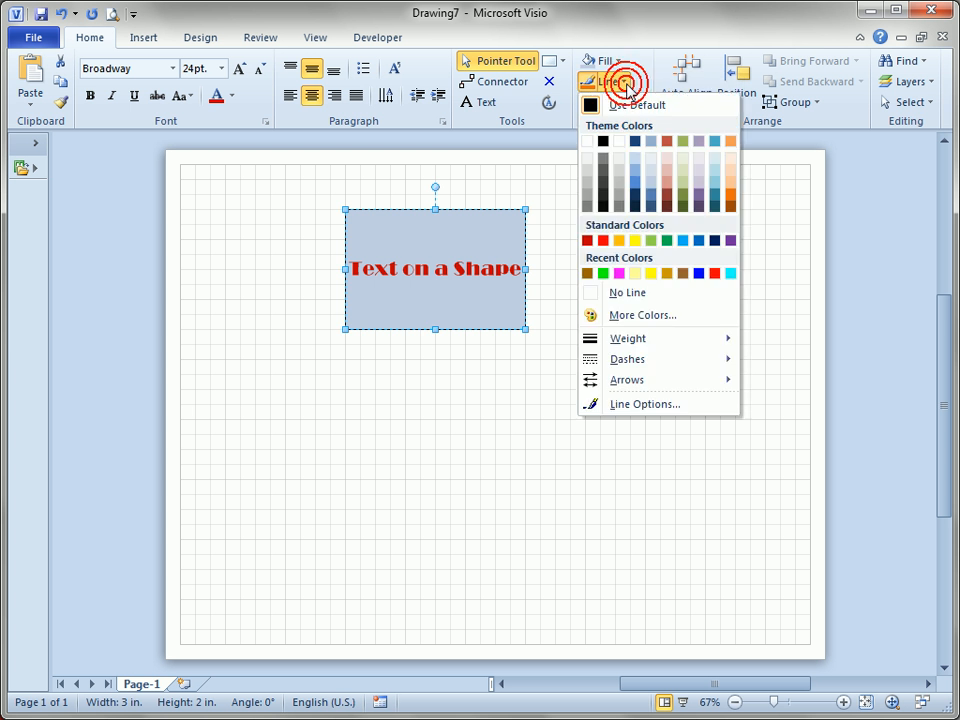
pyautogui.click(603, 241)
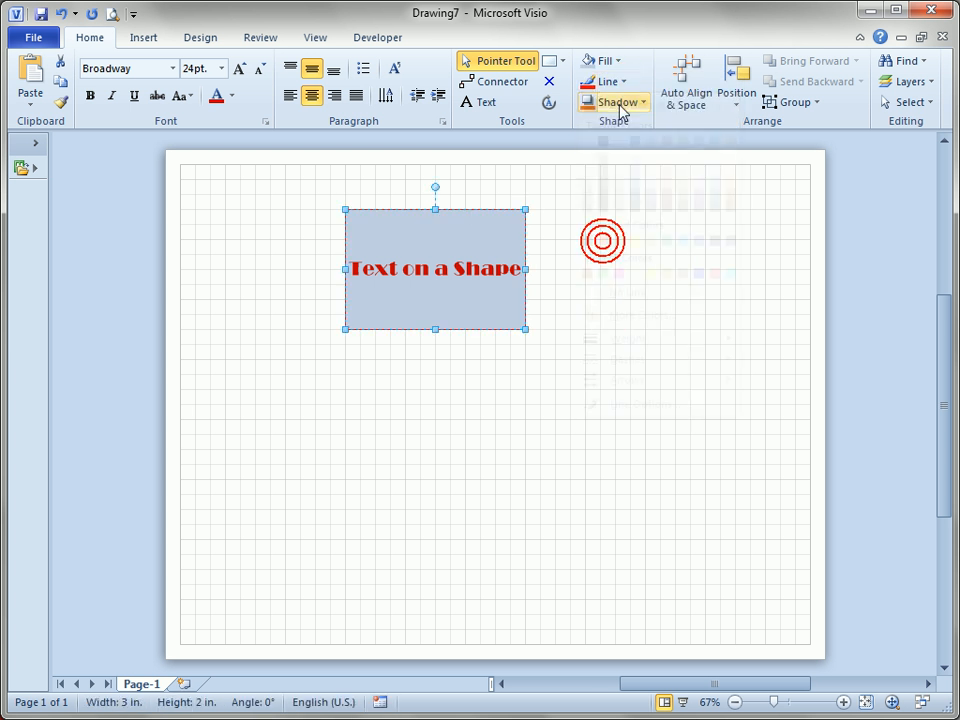
# Give the rectangle's outline a 2¼ pt weight and a dash-dot-dot pattern
pyautogui.click(612, 82)
pyautogui.moveTo(627, 347)
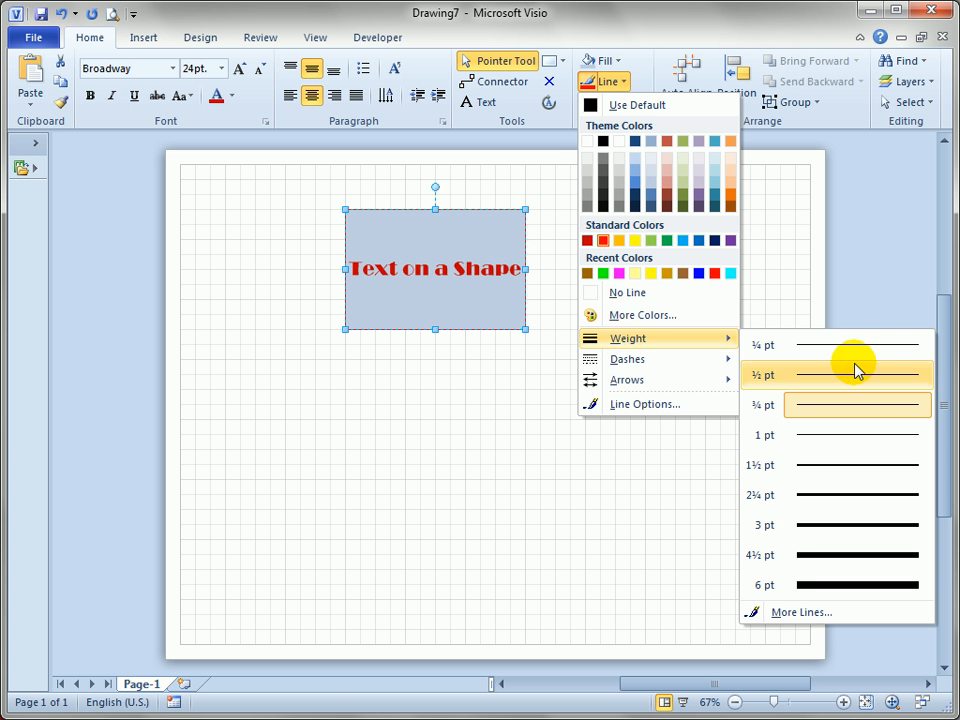
pyautogui.click(836, 494)
pyautogui.click(626, 83)
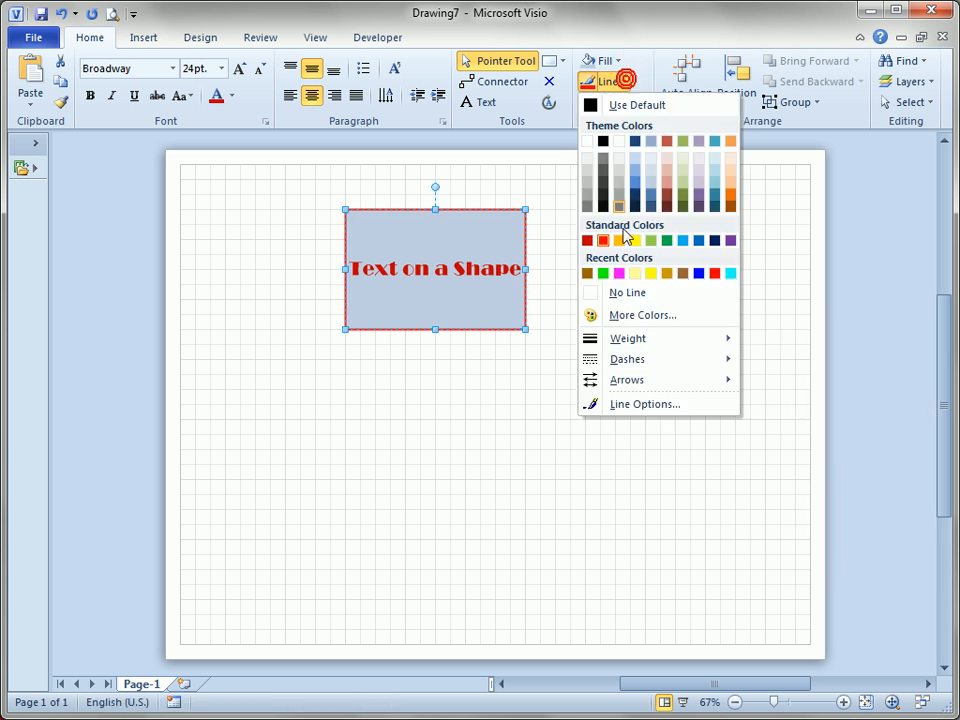
pyautogui.moveTo(632, 364)
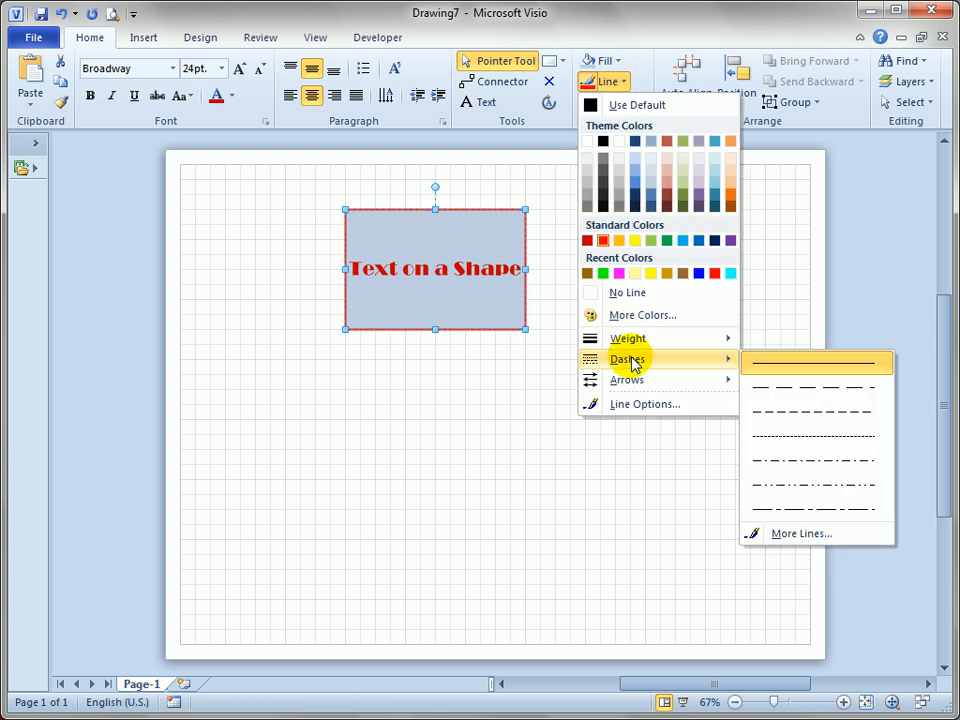
pyautogui.click(838, 488)
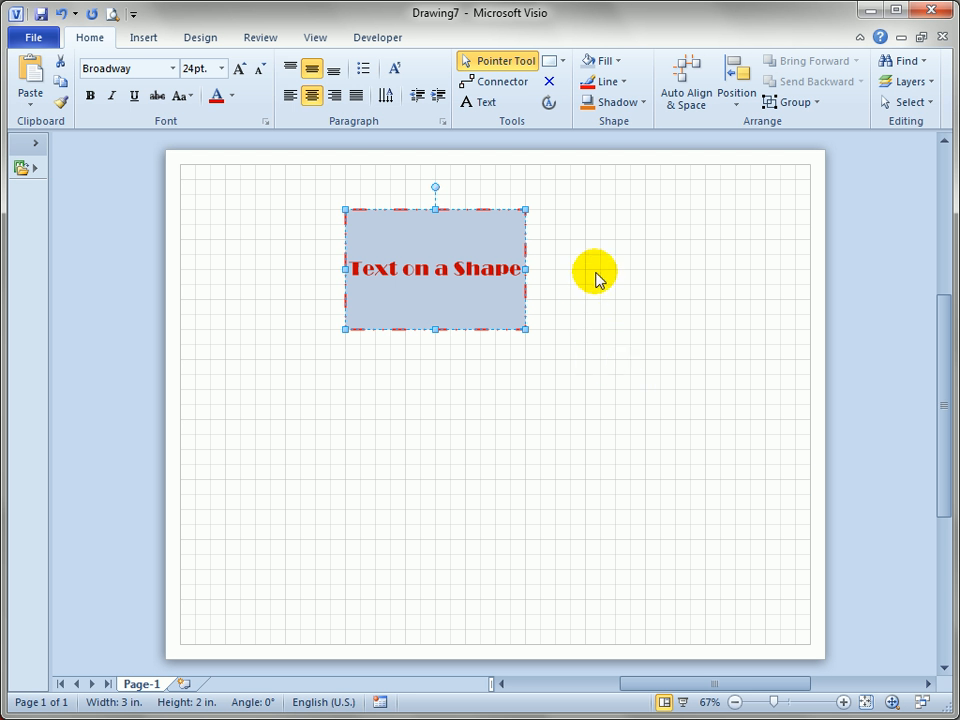
# Set the rectangle's outline weight to 3 pt
pyautogui.click(625, 82)
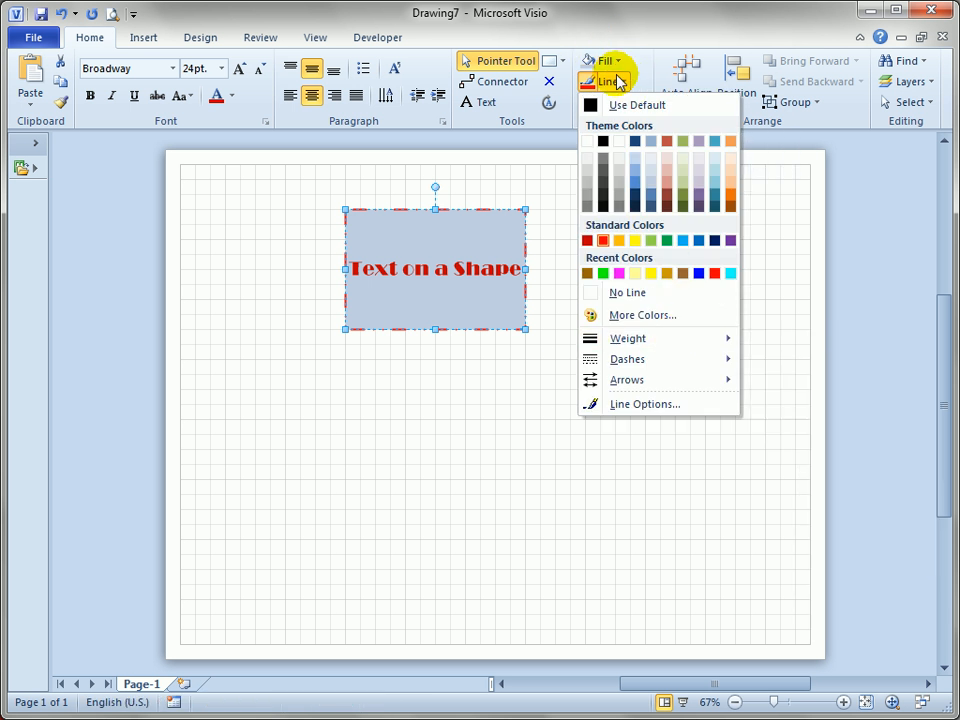
pyautogui.moveTo(660, 342)
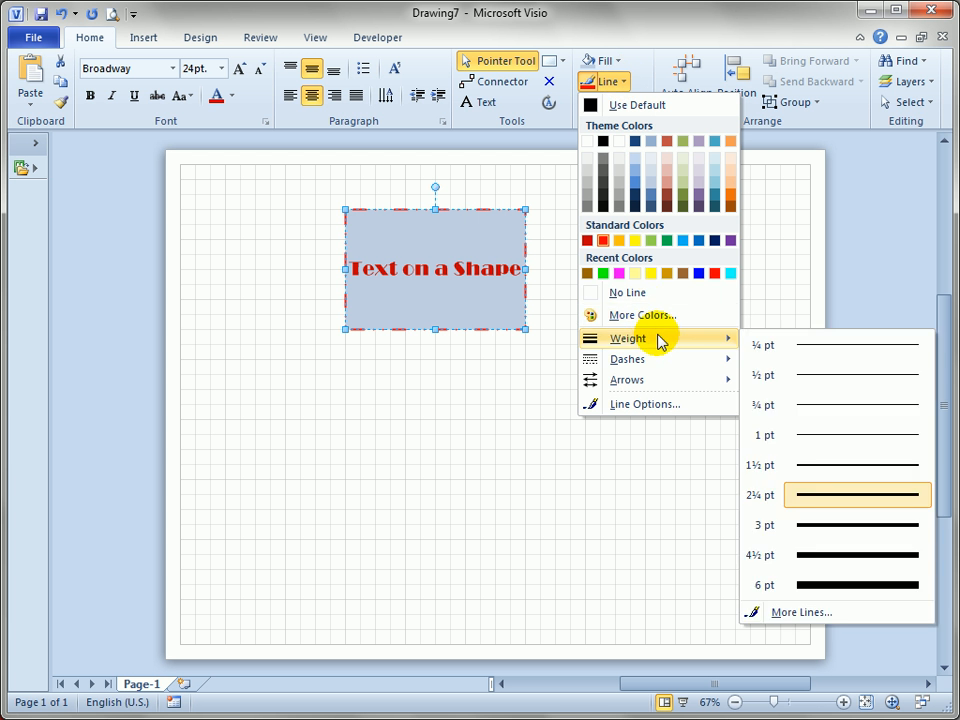
pyautogui.click(847, 525)
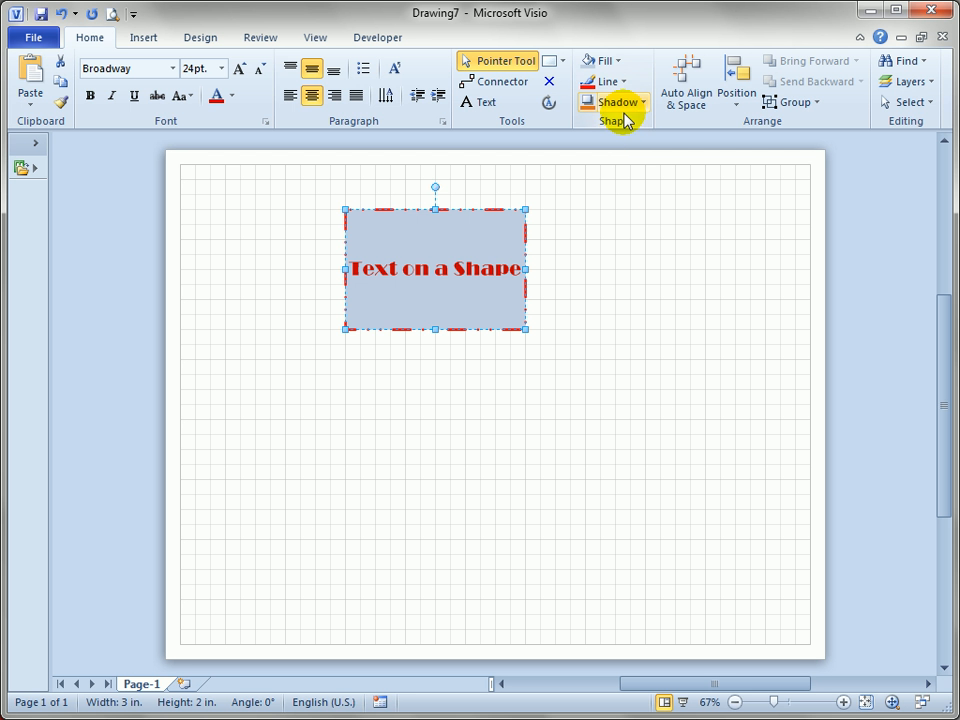
pyautogui.click(615, 81)
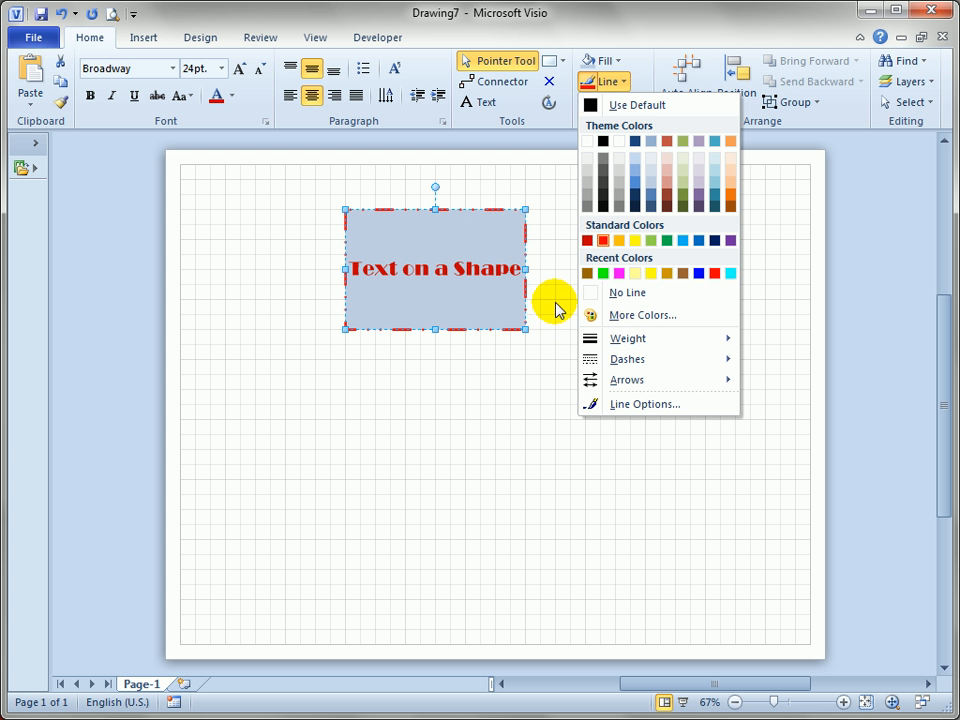
pyautogui.click(634, 49)
pyautogui.click(585, 229)
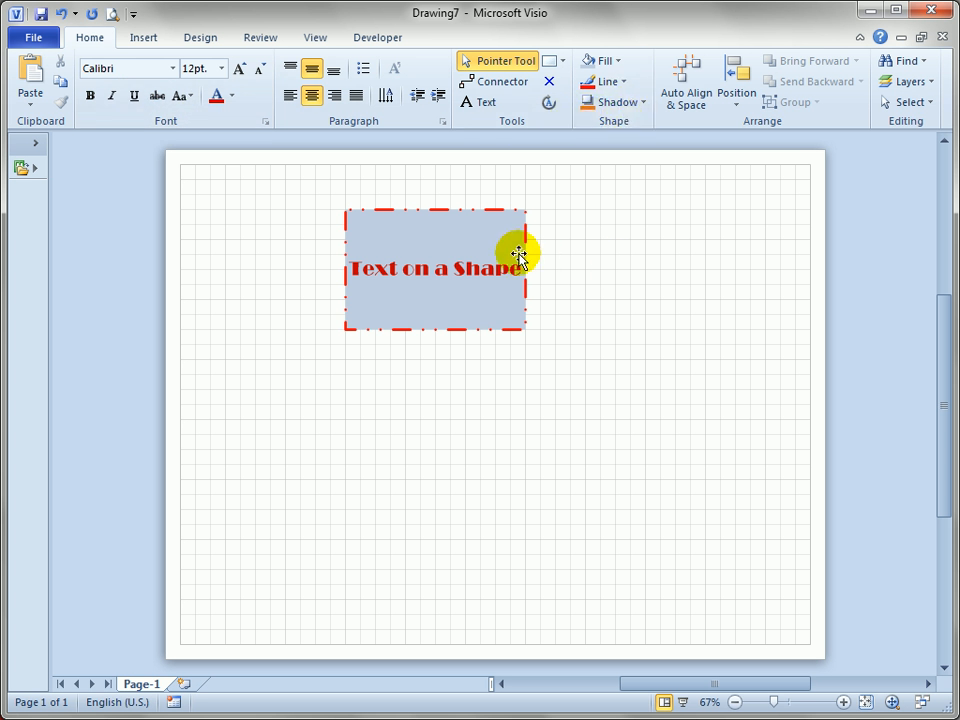
# Set the rectangle's outline weight to 1 pt from the shape's context formatting options
pyautogui.click(492, 230)
pyautogui.rightClick(493, 226)
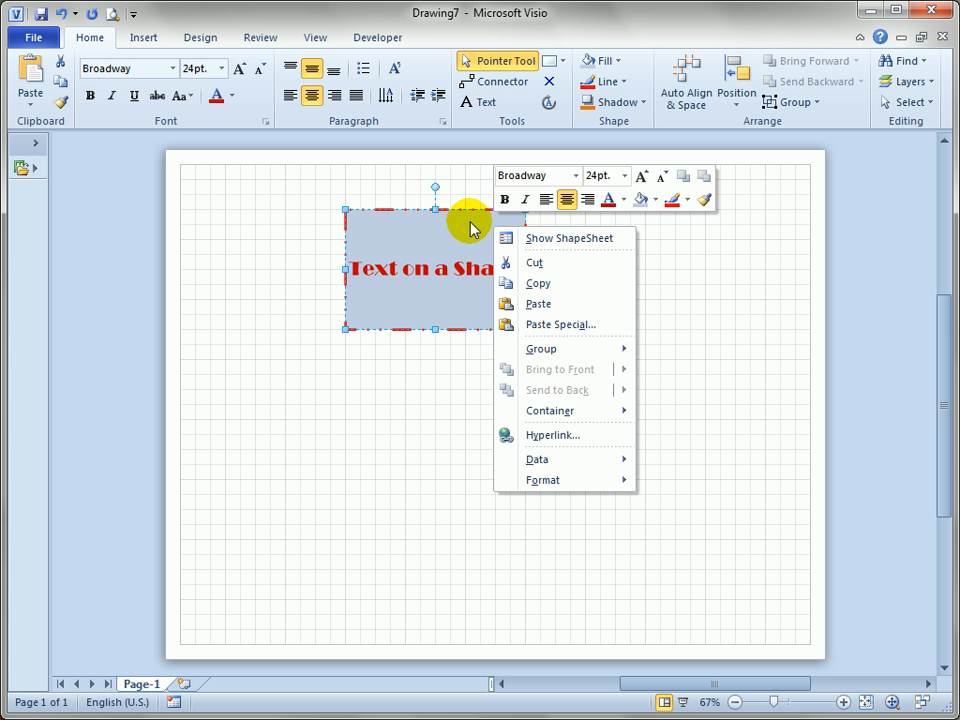
pyautogui.click(624, 200)
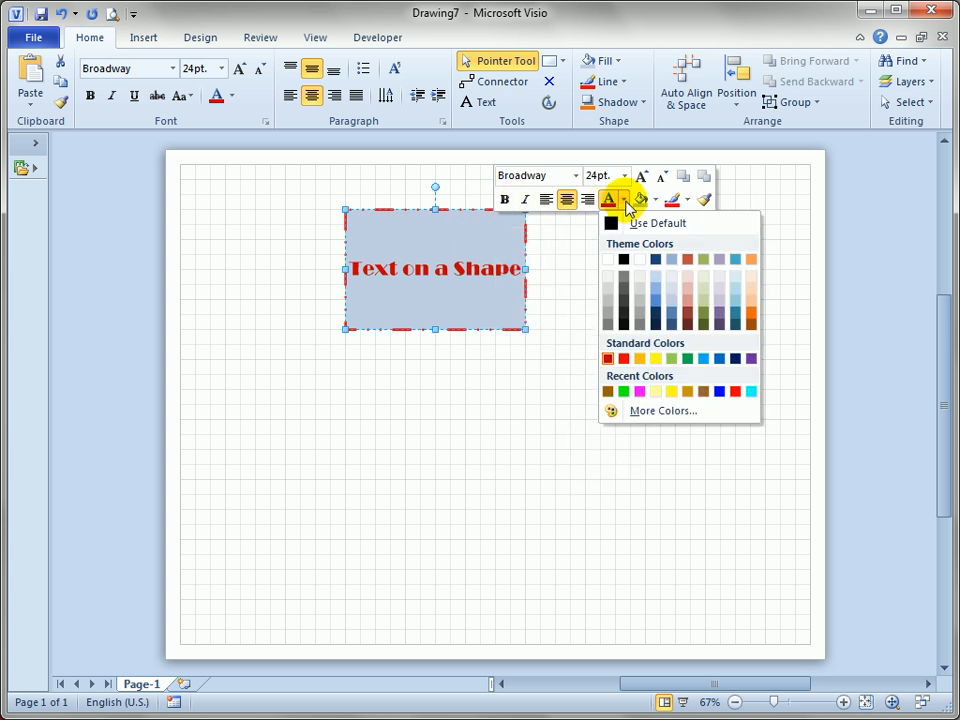
pyautogui.click(626, 203)
pyautogui.click(656, 200)
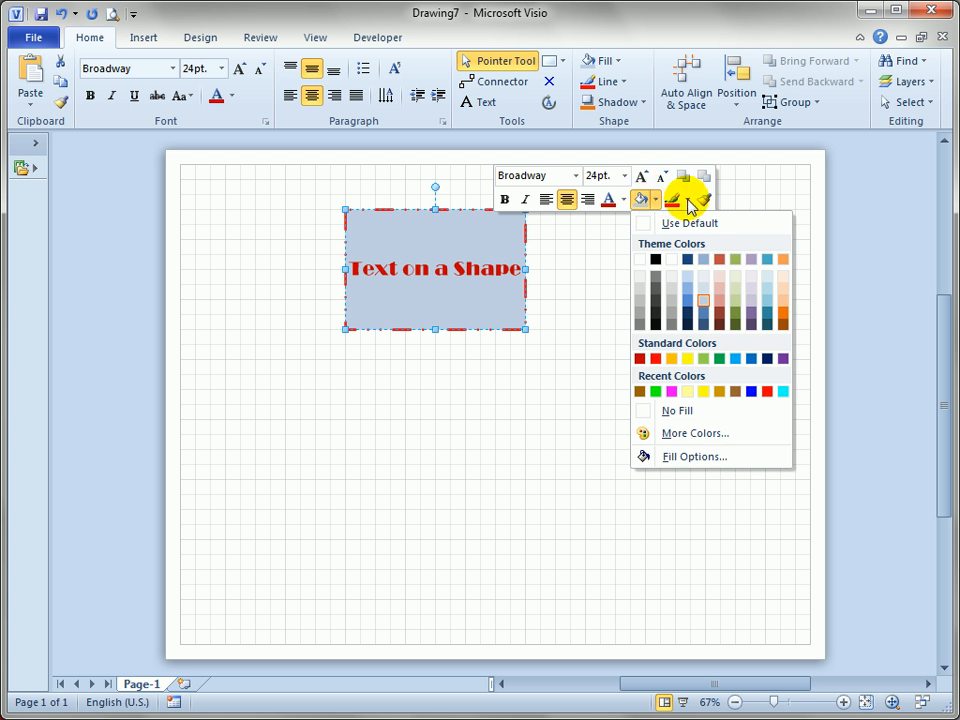
pyautogui.click(688, 204)
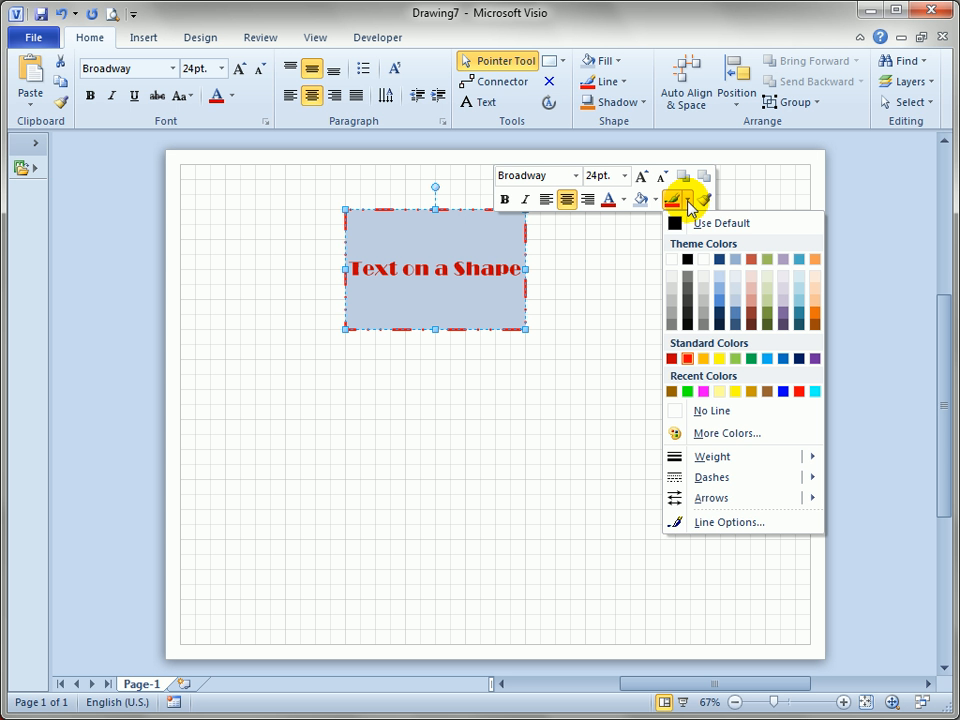
pyautogui.moveTo(763, 461)
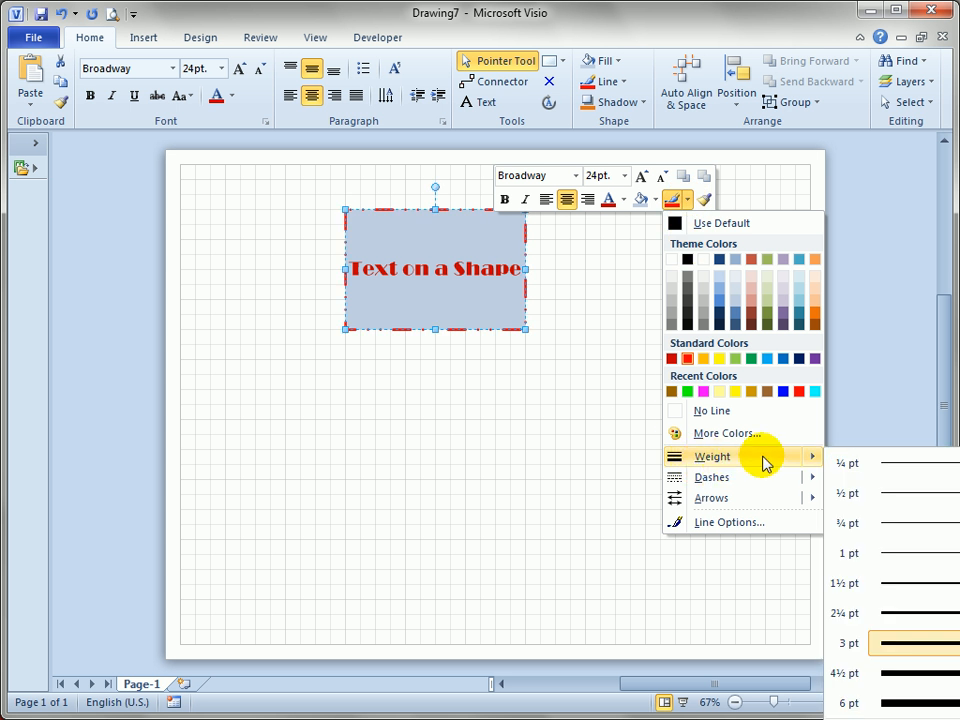
pyautogui.click(909, 557)
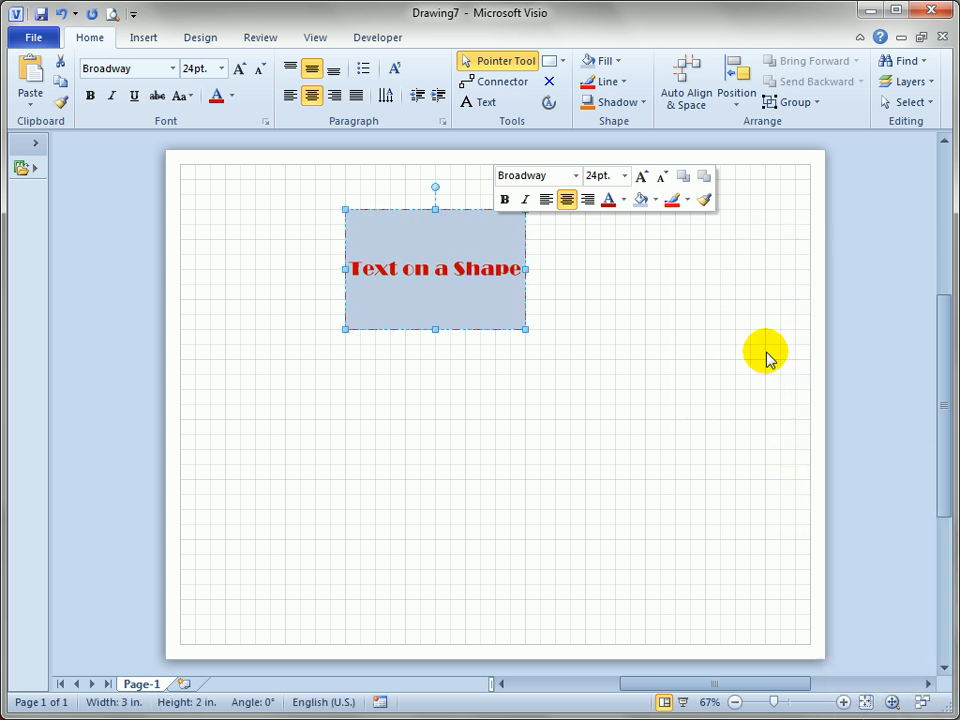
# Set the outline's dash pattern to the fine dotted line and deselect the rectangle
pyautogui.click(688, 200)
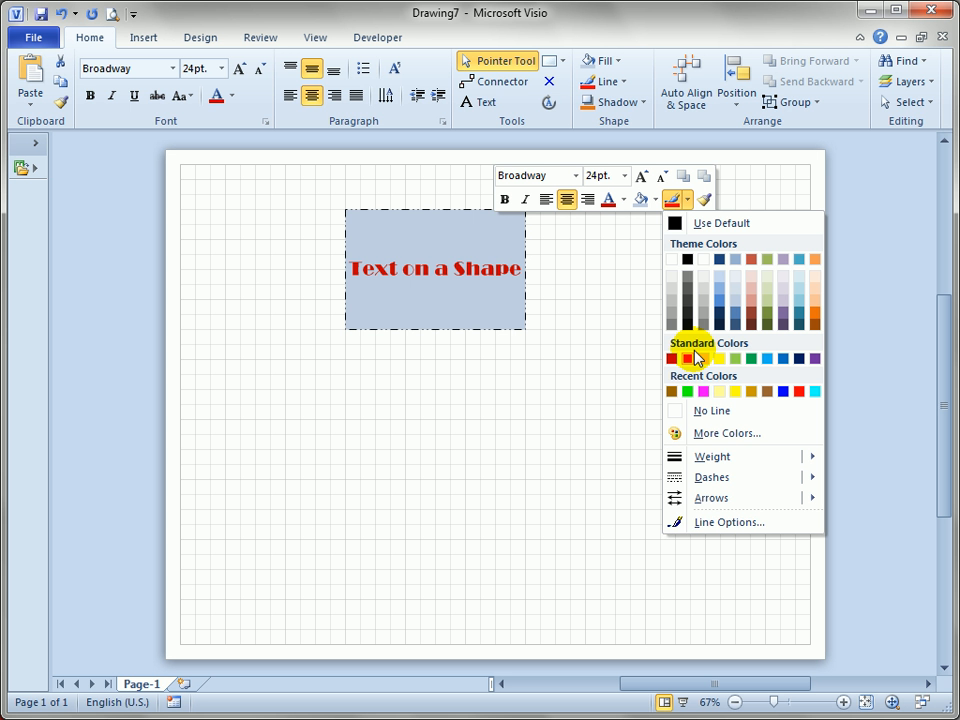
pyautogui.moveTo(719, 477)
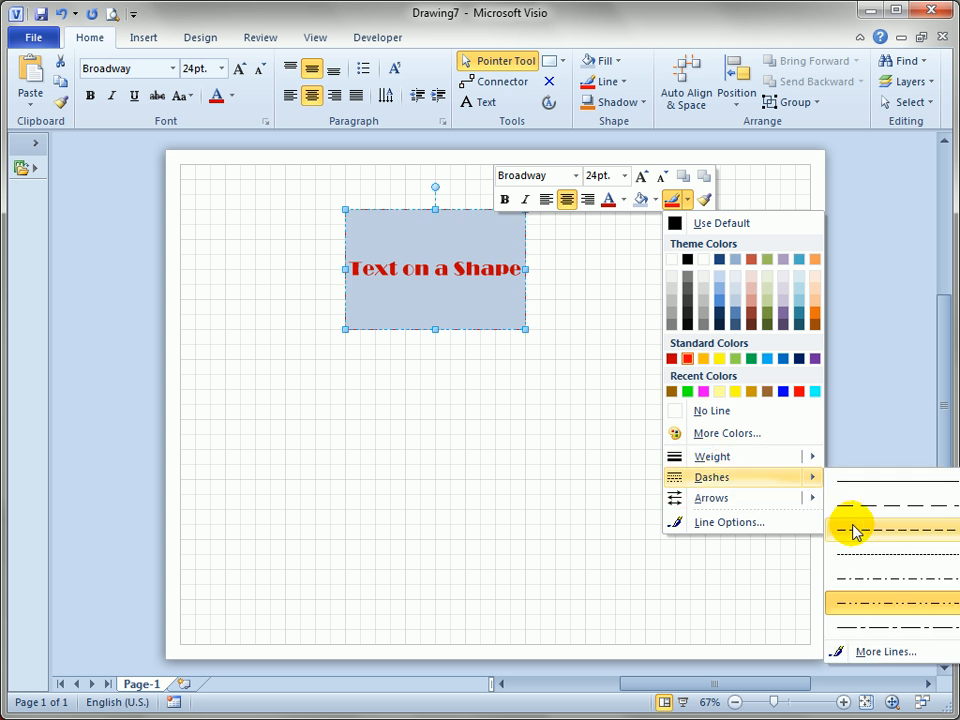
pyautogui.click(868, 557)
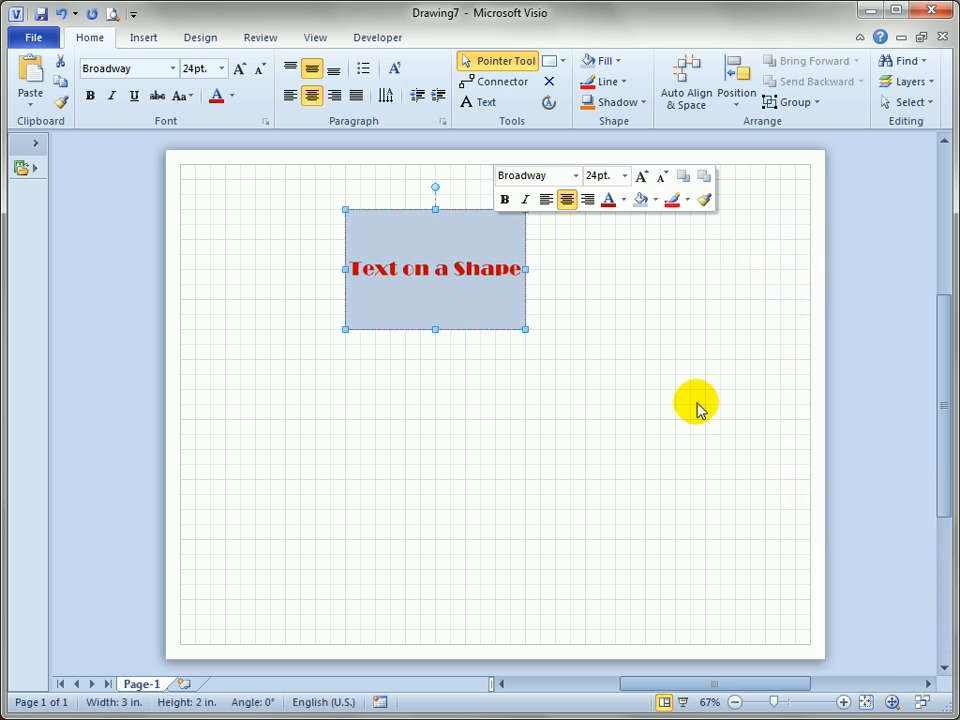
pyautogui.click(594, 260)
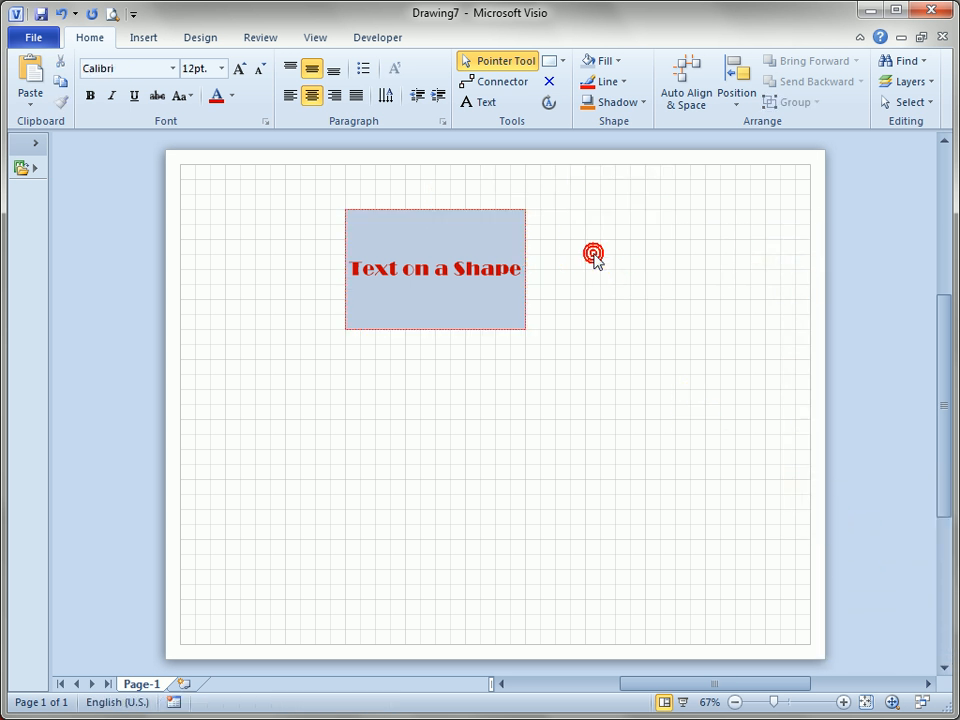
# Select the rectangle and review the fill, line and shadow choices available for it
pyautogui.click(407, 225)
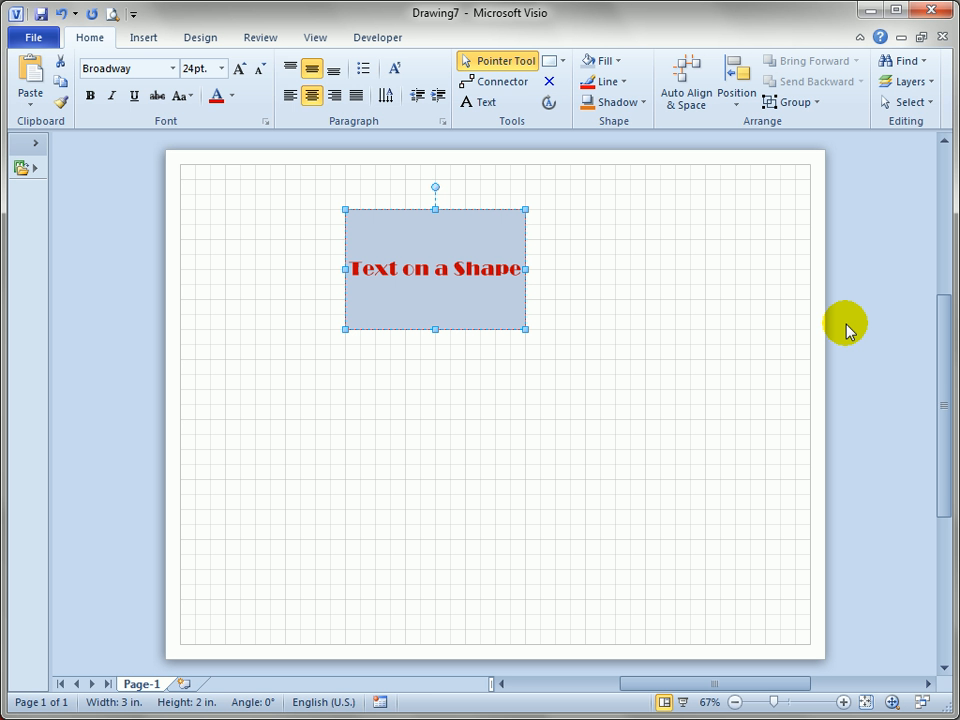
pyautogui.click(621, 64)
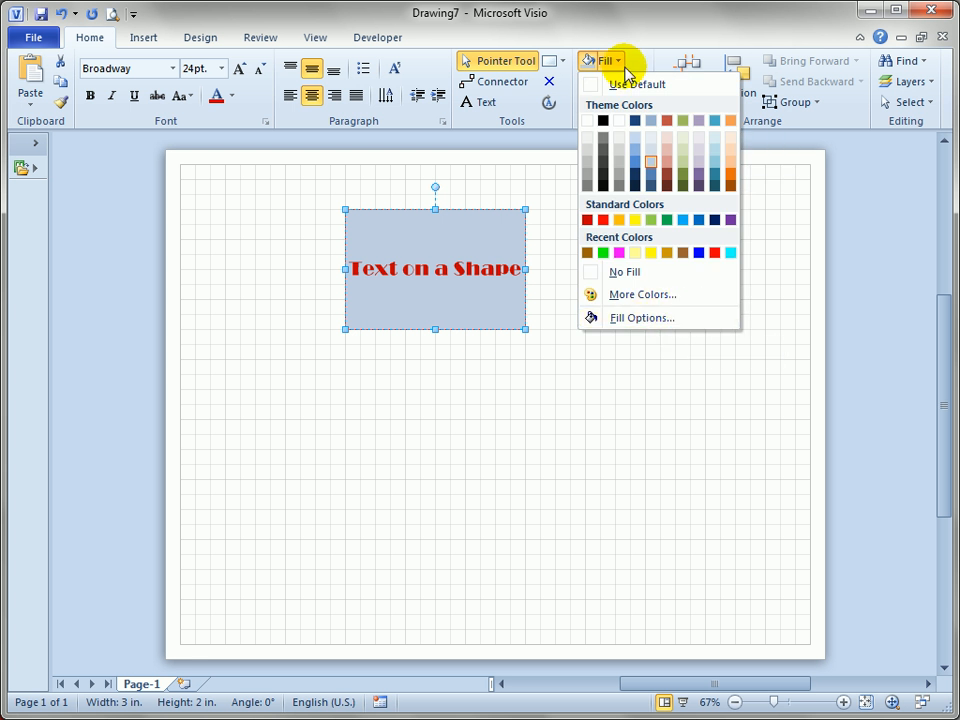
pyautogui.click(640, 28)
pyautogui.click(623, 82)
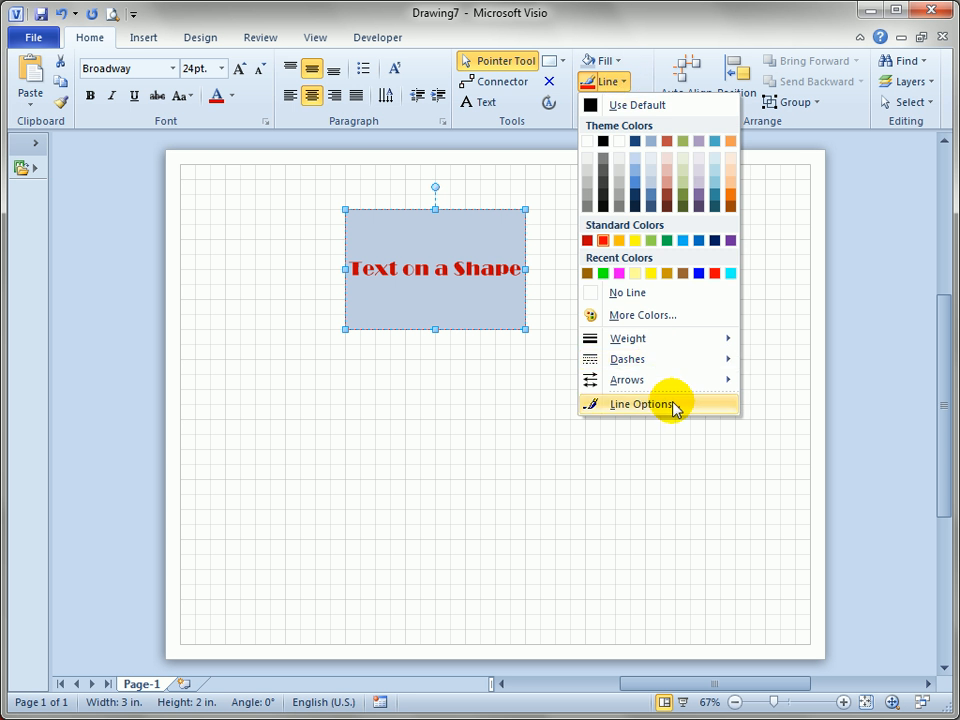
pyautogui.click(628, 26)
pyautogui.click(642, 103)
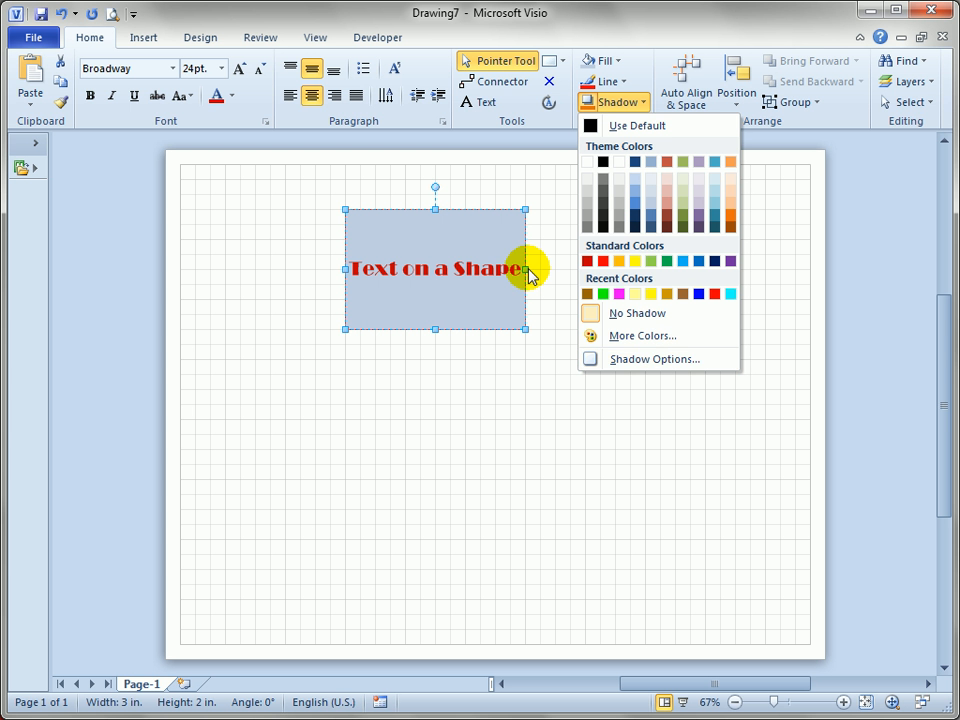
pyautogui.click(307, 180)
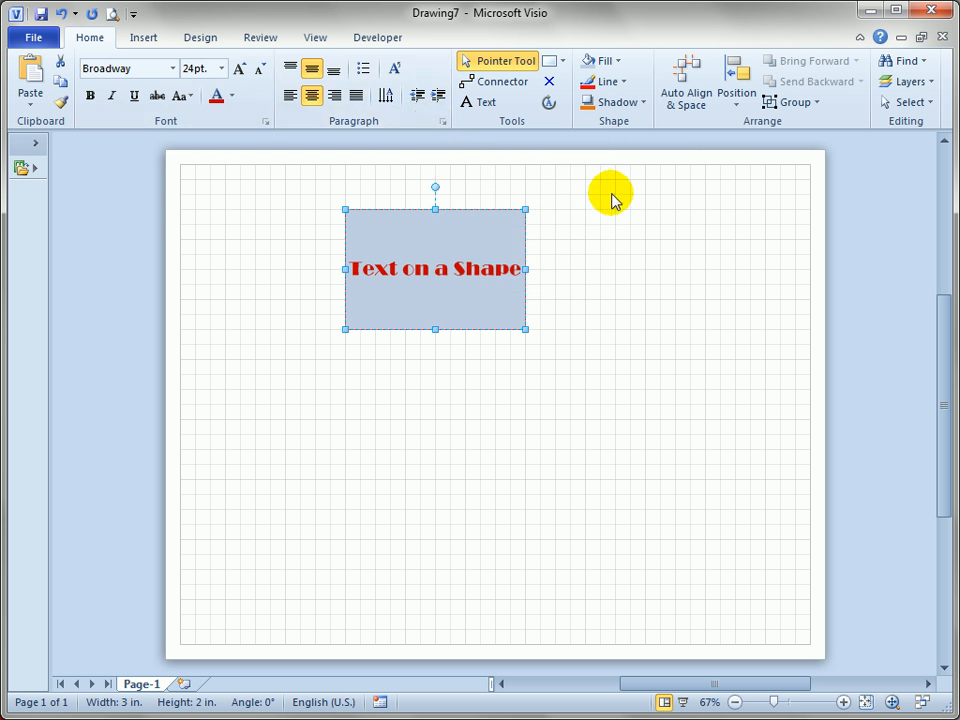
# Open the rectangle's detailed fill options and choose the dark red theme shade as its fill color
pyautogui.click(619, 64)
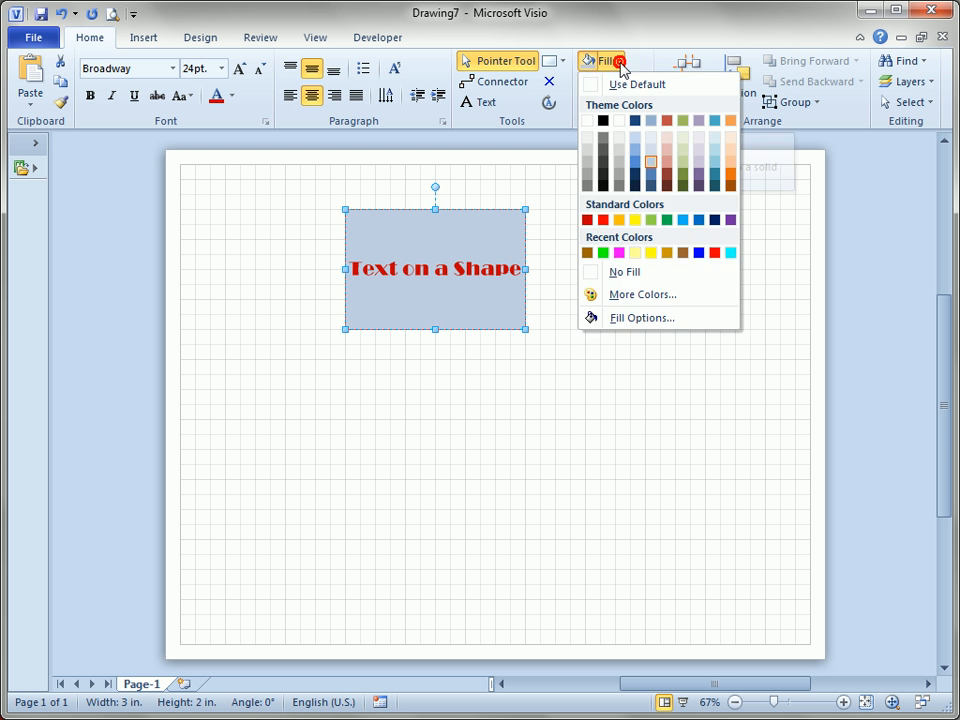
pyautogui.click(686, 319)
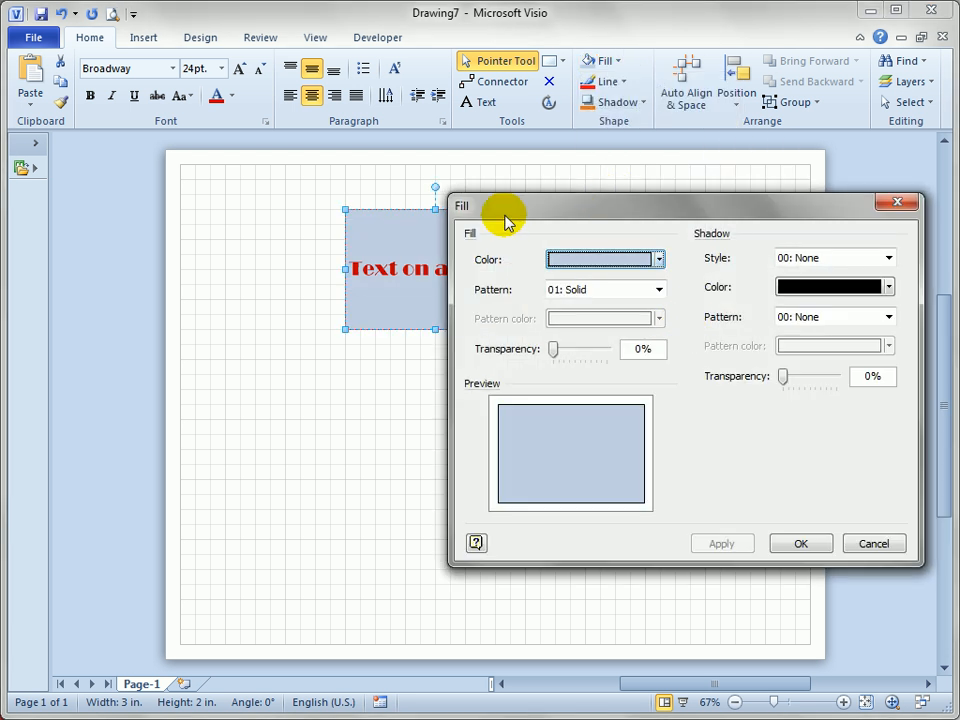
pyautogui.click(658, 259)
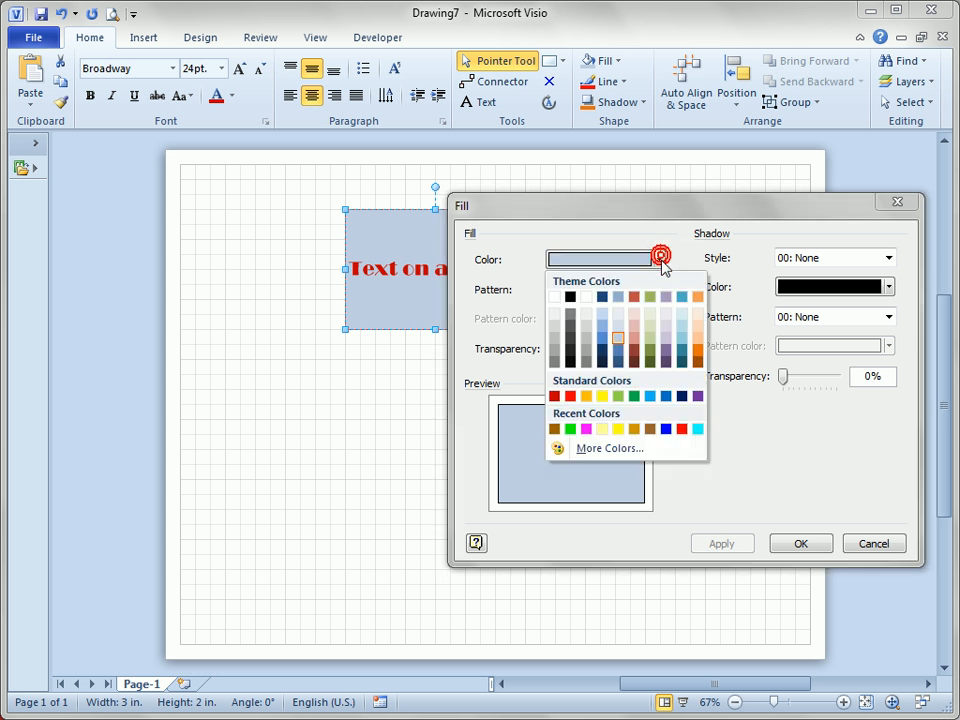
pyautogui.click(634, 350)
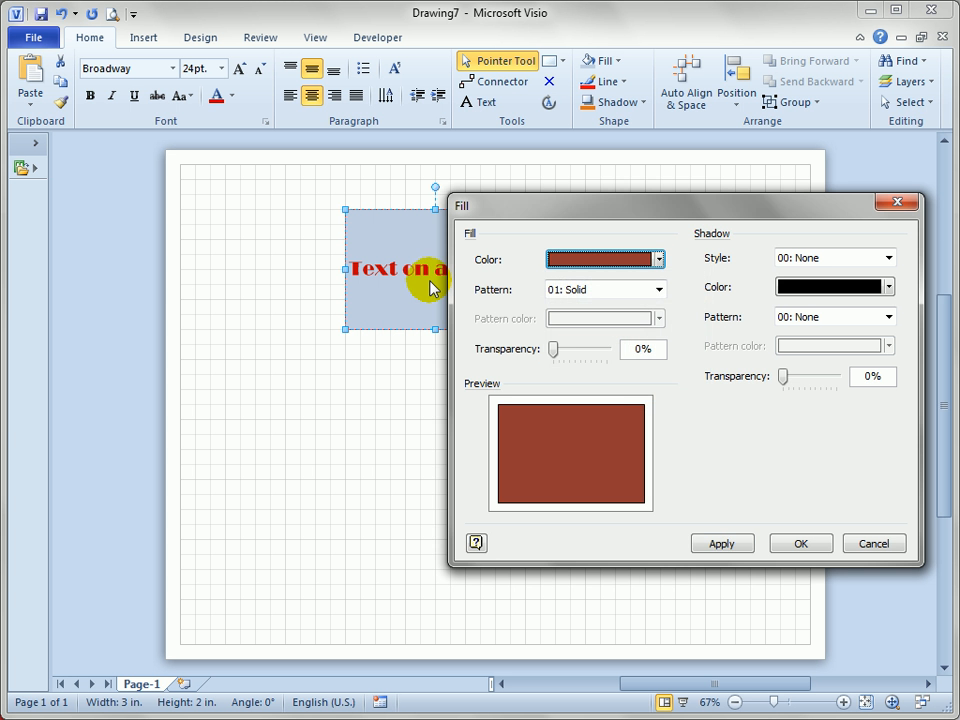
# Set the rectangle's fill pattern to gradient pattern 40
pyautogui.click(658, 289)
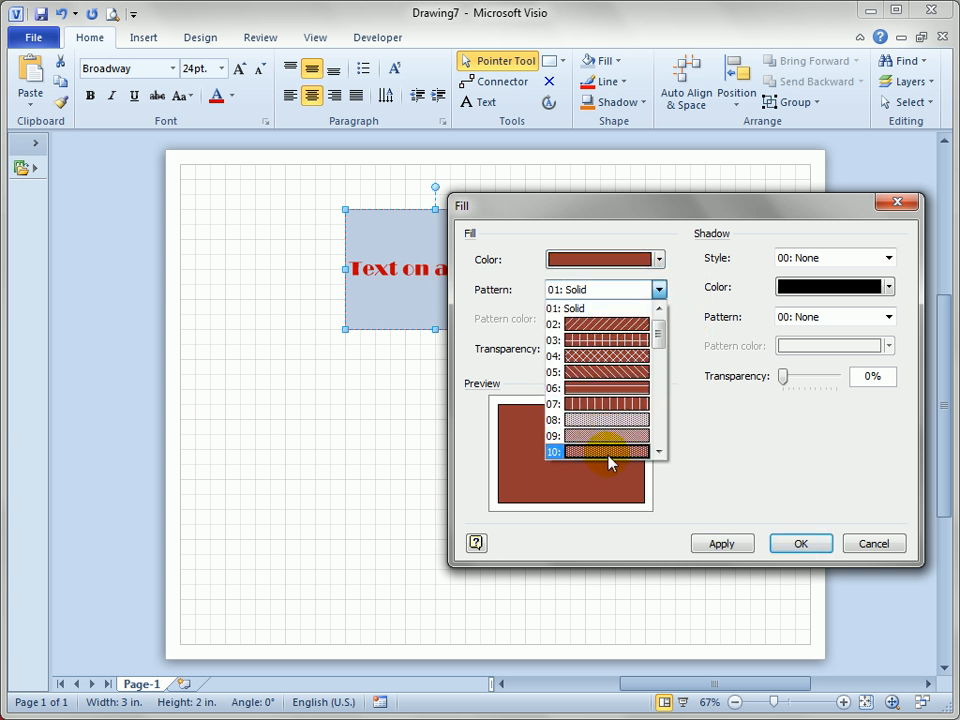
pyautogui.scroll(-1, 624, 429)
pyautogui.moveTo(659, 347); pyautogui.dragTo(658, 448)
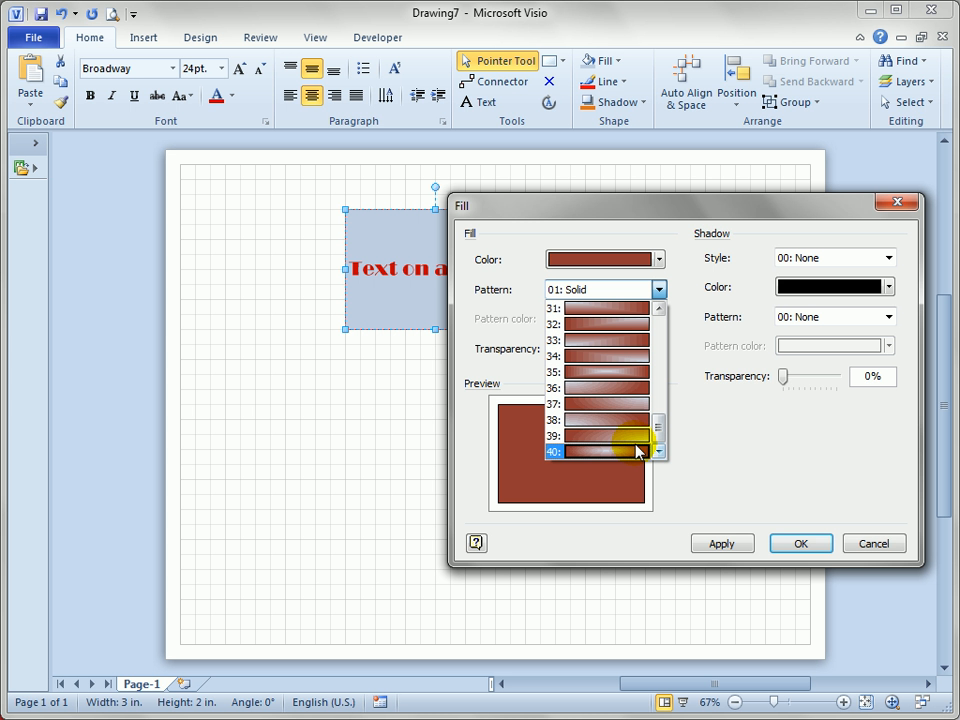
pyautogui.click(636, 451)
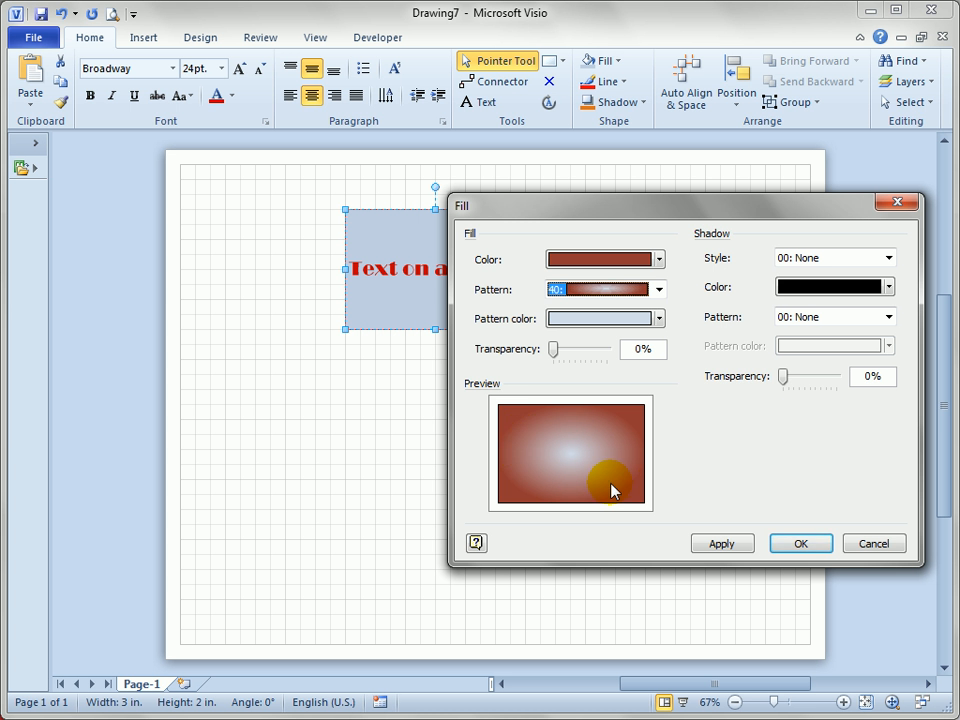
# Set the fill's pattern color to a light red theme shade and its transparency to 25%
pyautogui.click(659, 318)
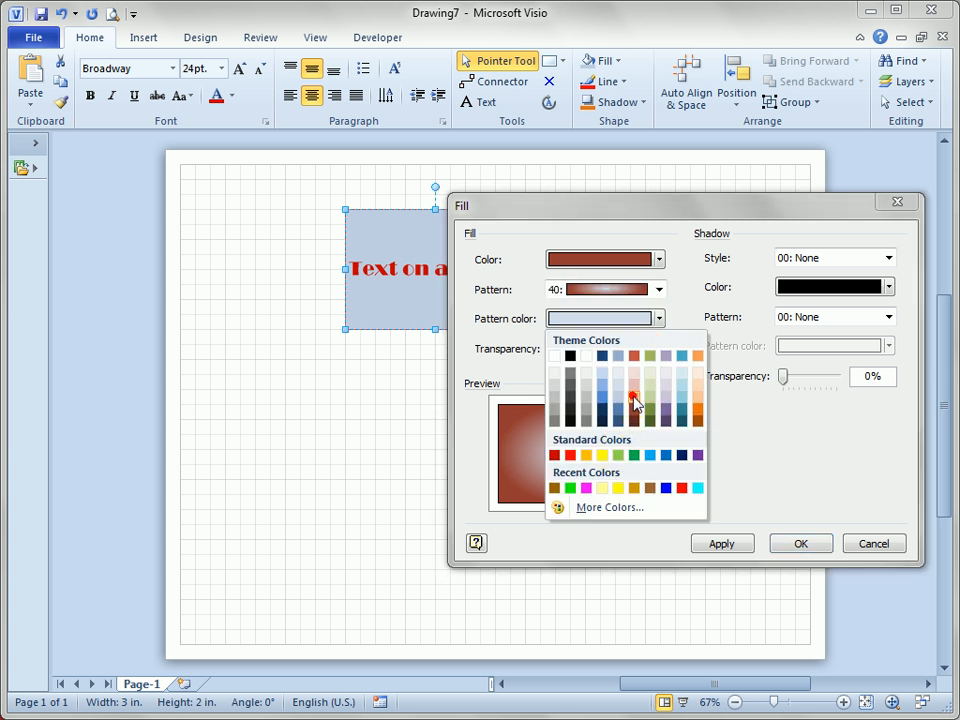
pyautogui.click(634, 401)
pyautogui.moveTo(554, 352); pyautogui.dragTo(567, 357)
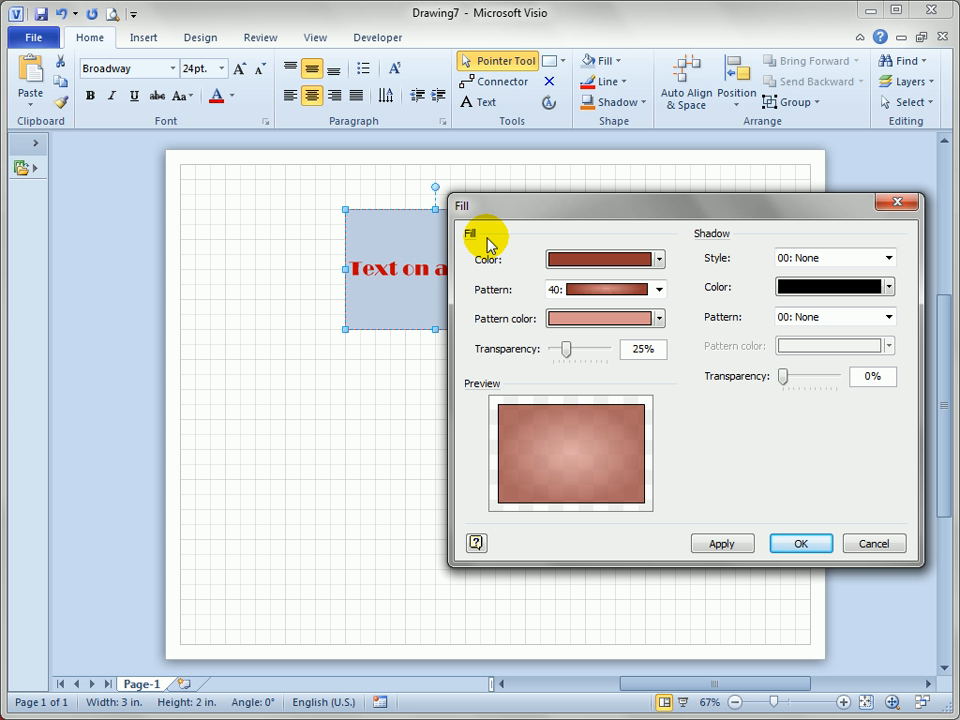
# Apply a shadow of style 10: Oblique, lower right, in a pale red theme shade at 85% transparency
pyautogui.click(886, 258)
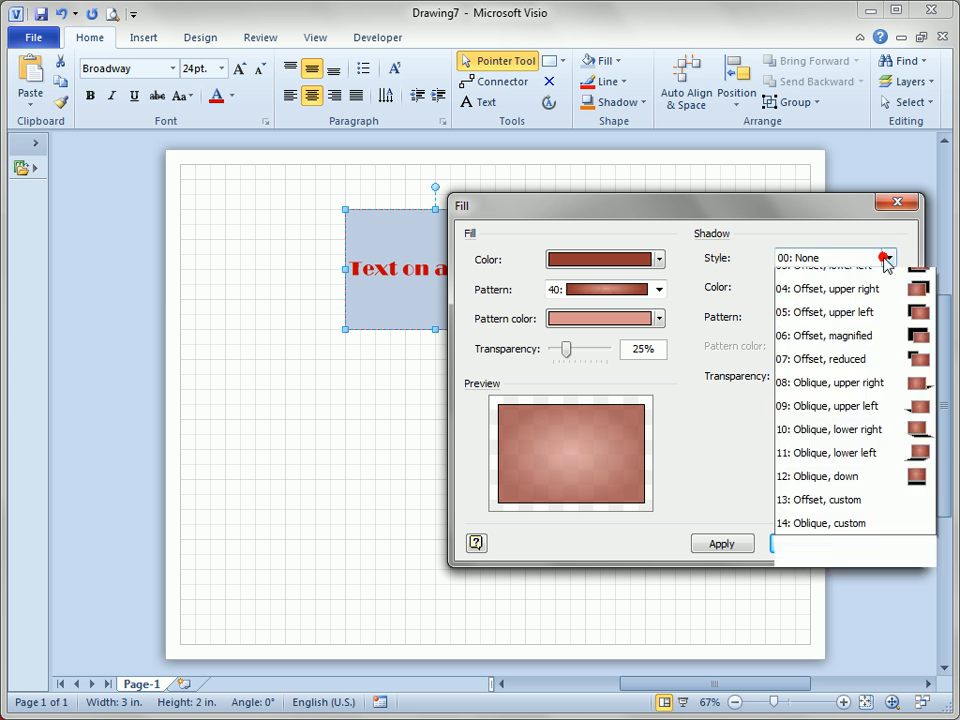
pyautogui.click(908, 514)
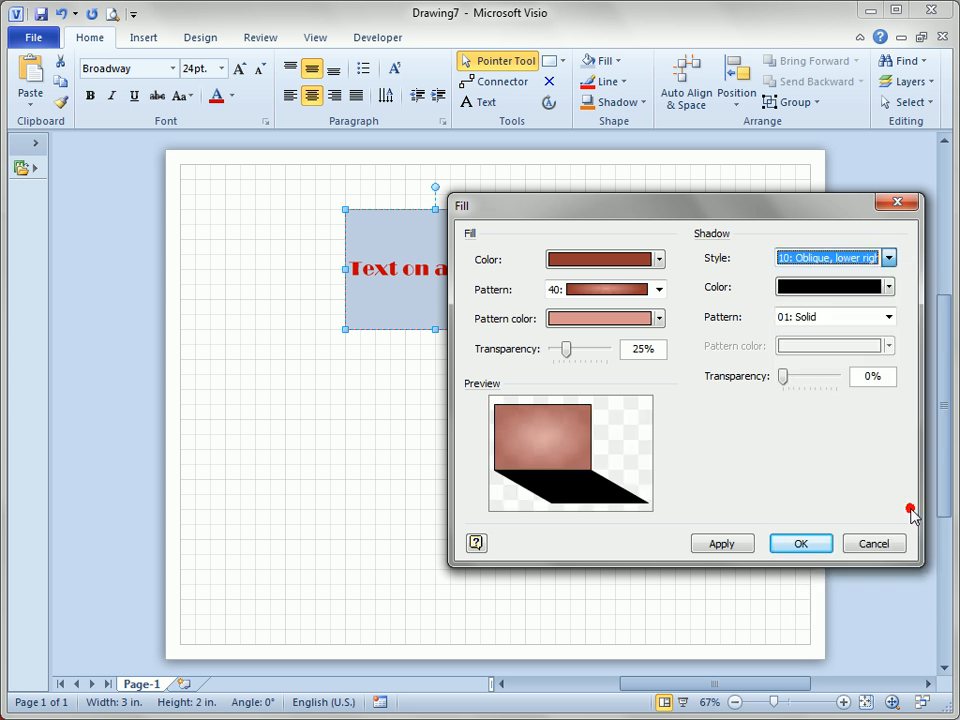
pyautogui.moveTo(783, 377); pyautogui.dragTo(829, 380)
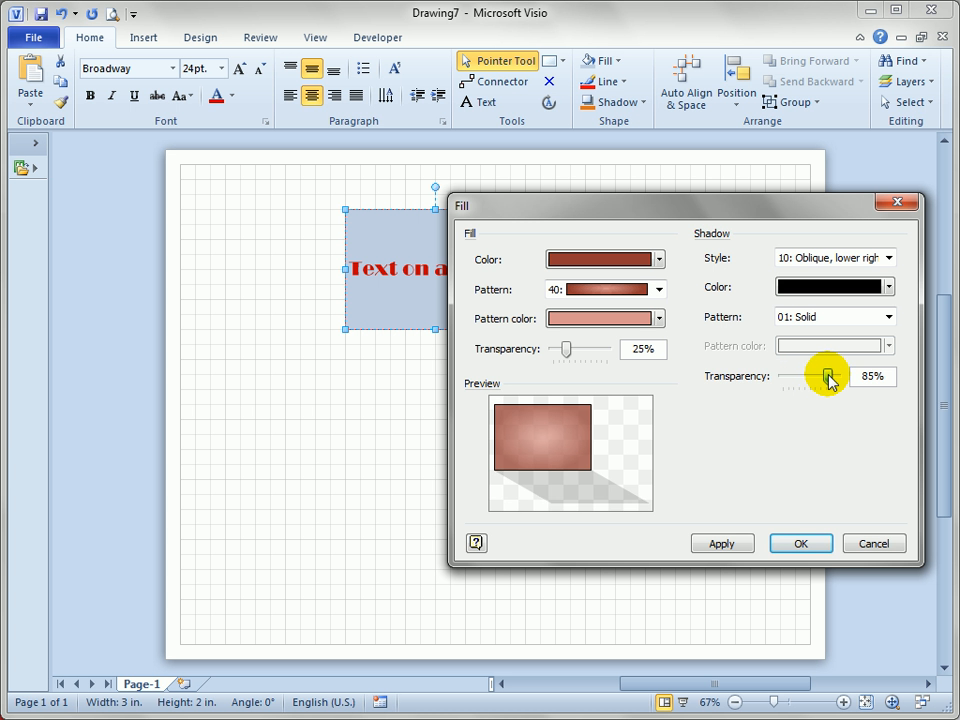
pyautogui.click(887, 288)
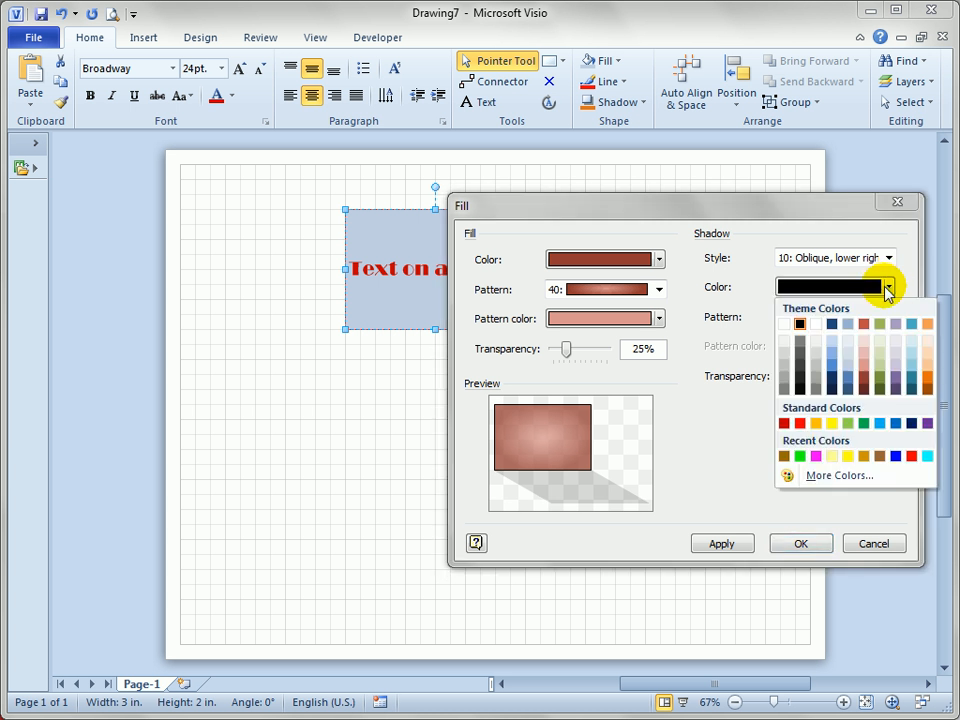
pyautogui.click(864, 356)
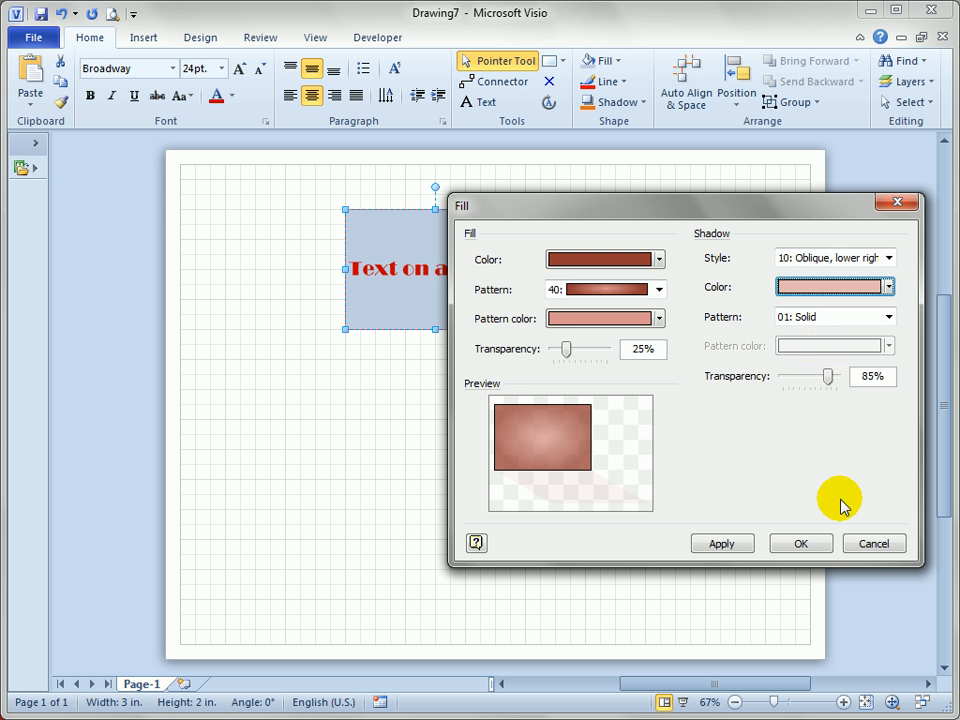
pyautogui.click(724, 545)
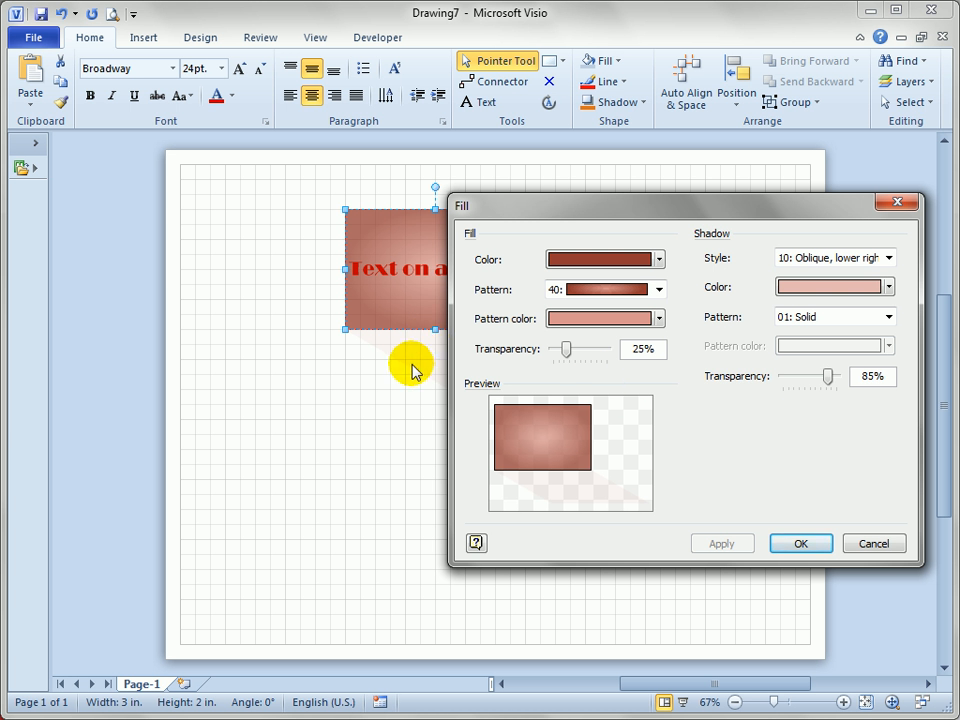
# Set the shadow's transparency to 45% and accept the fill and shadow settings
pyautogui.moveTo(828, 380); pyautogui.dragTo(810, 383)
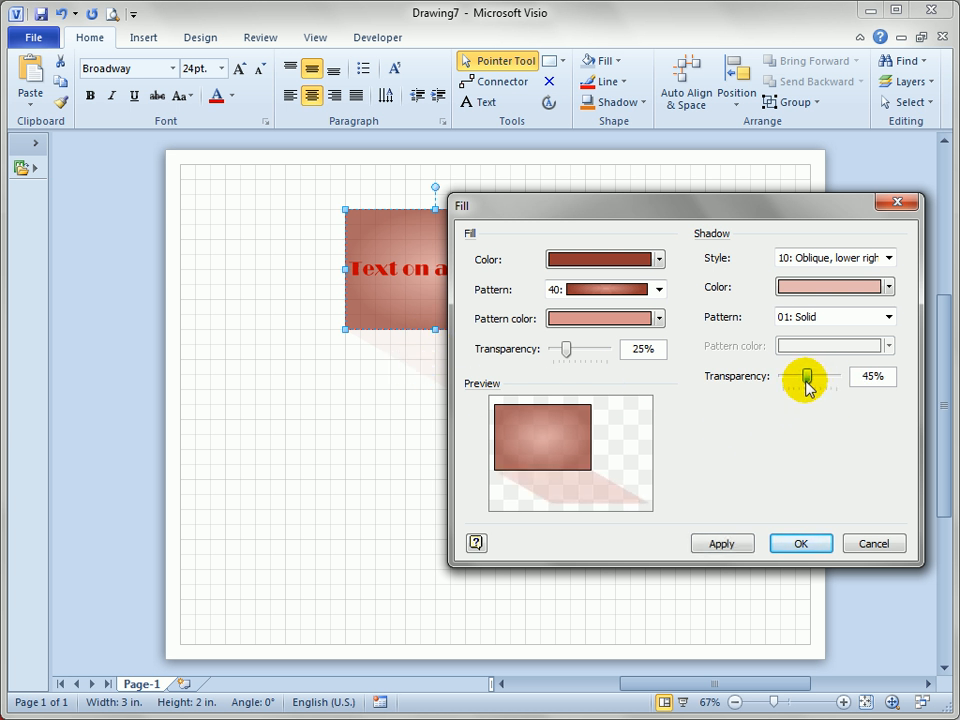
pyautogui.click(728, 543)
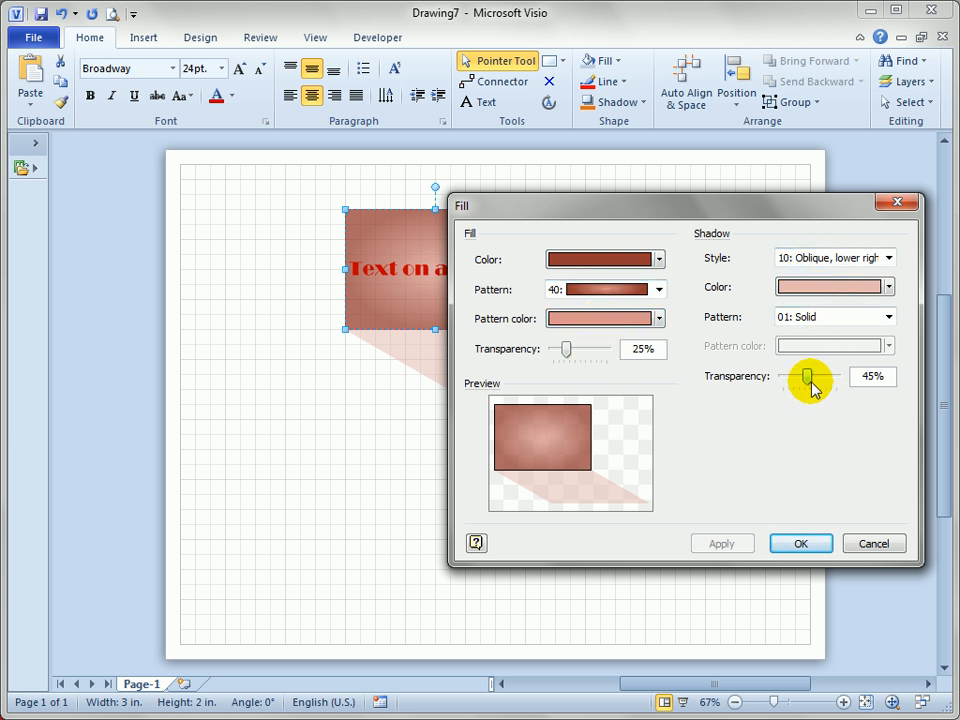
pyautogui.click(812, 549)
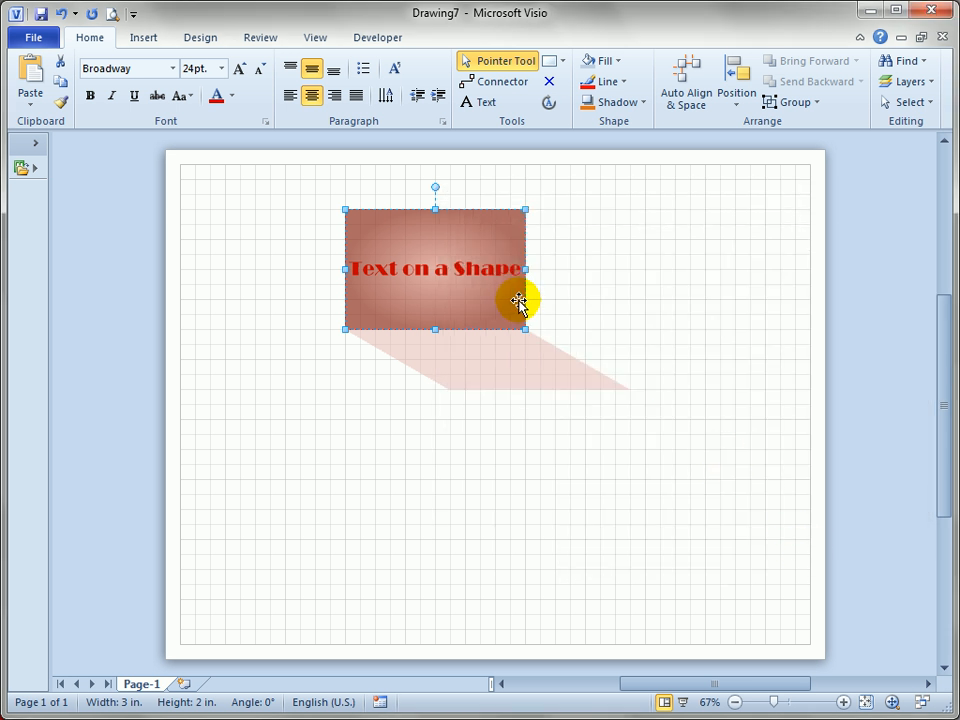
# Review the fill choices offered for the rectangle, including those in its context formatting options
pyautogui.click(620, 63)
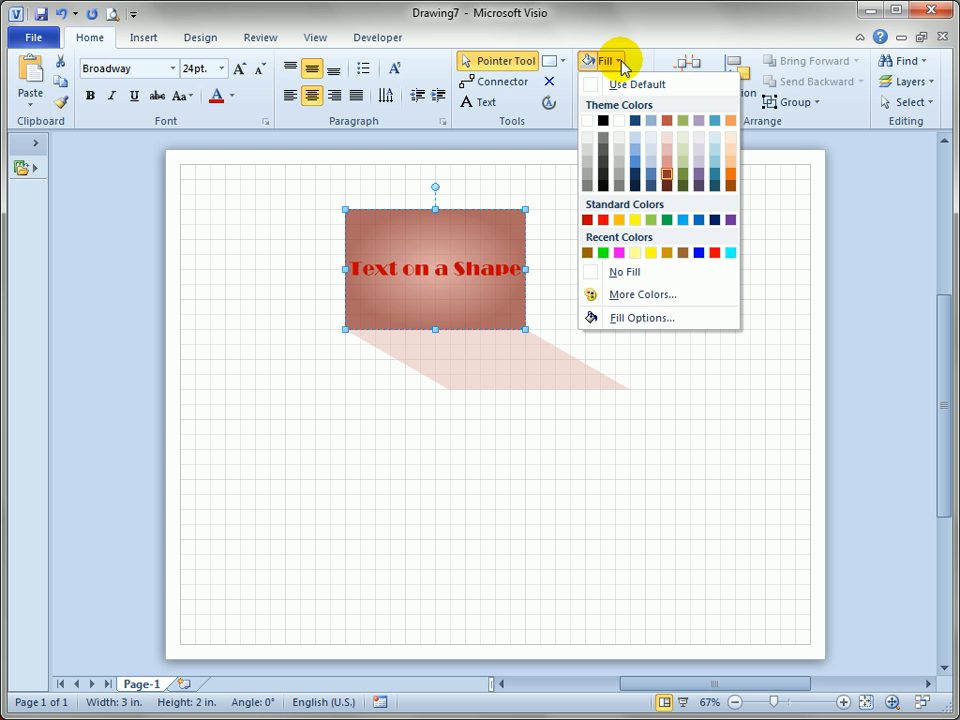
pyautogui.click(510, 212)
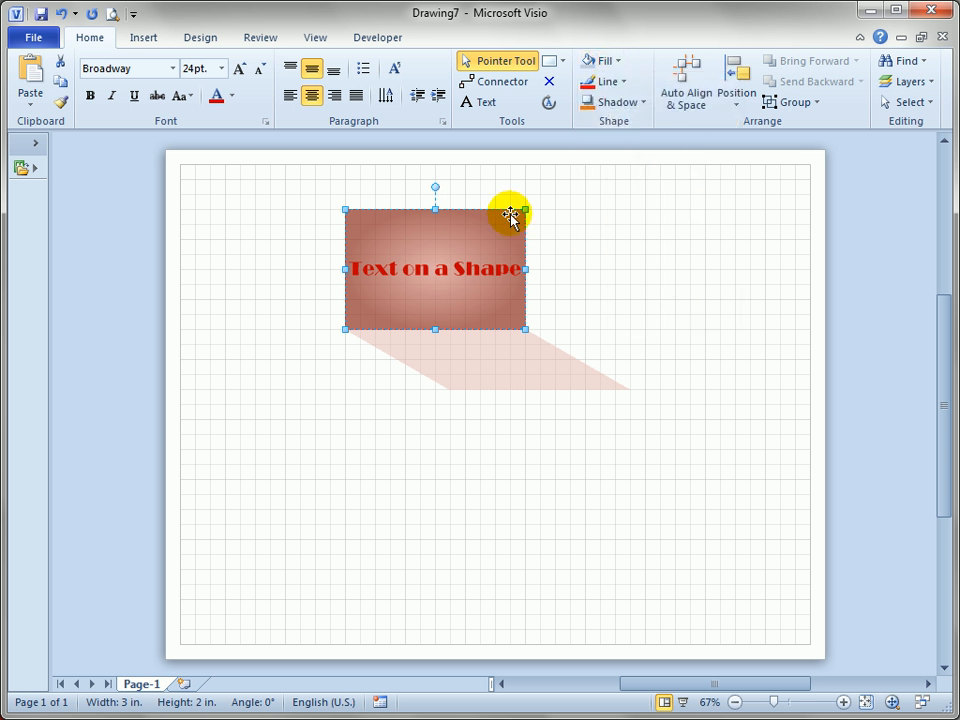
pyautogui.rightClick(477, 238)
pyautogui.click(637, 209)
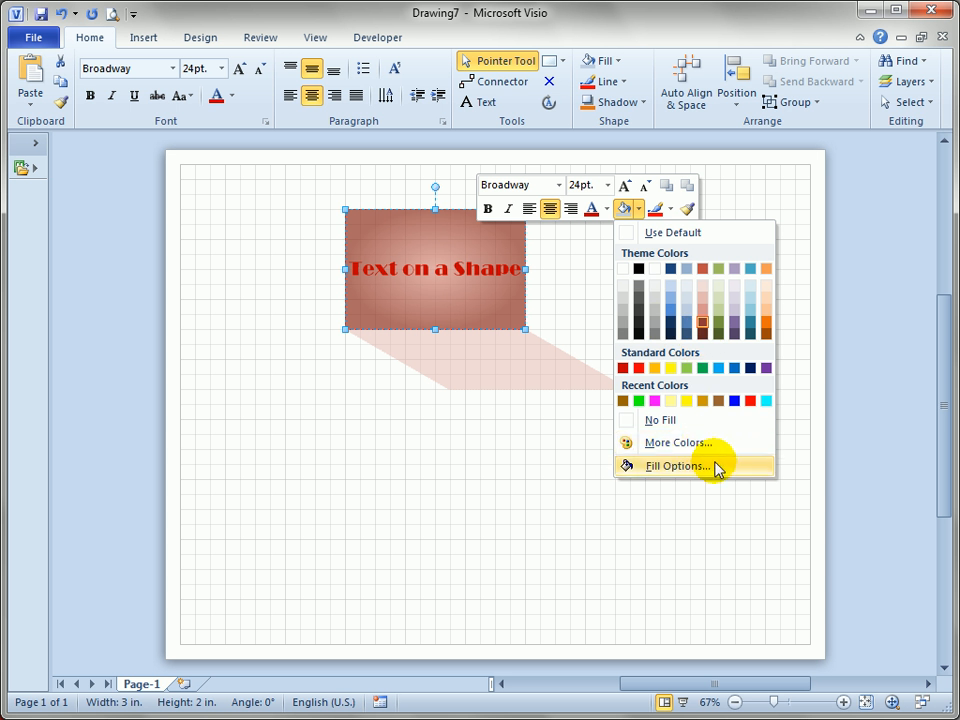
pyautogui.click(495, 248)
pyautogui.click(618, 62)
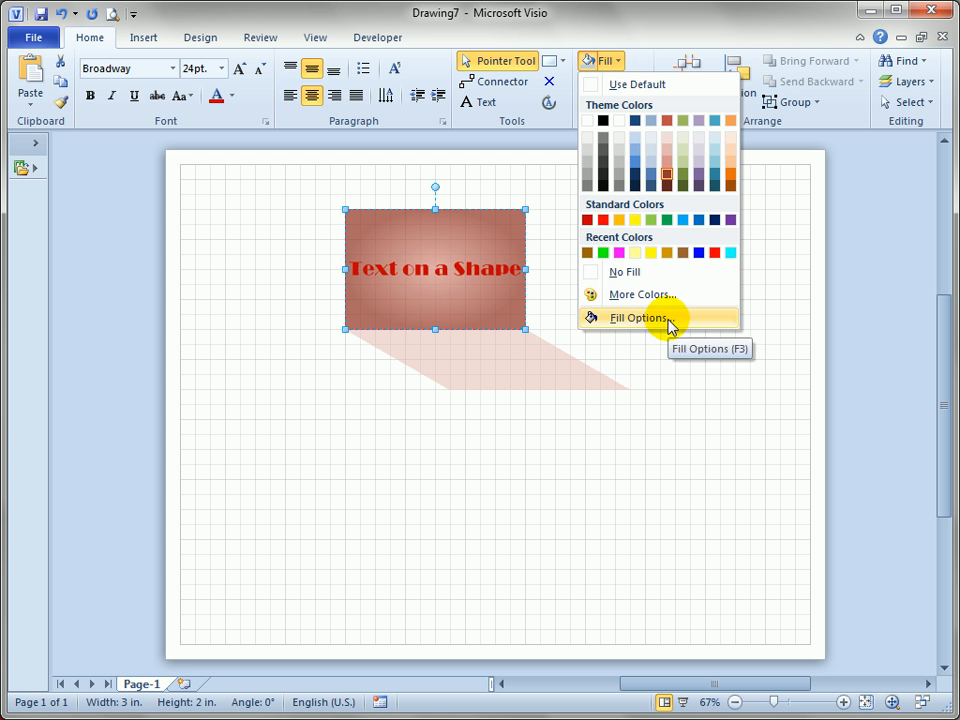
pyautogui.click(547, 210)
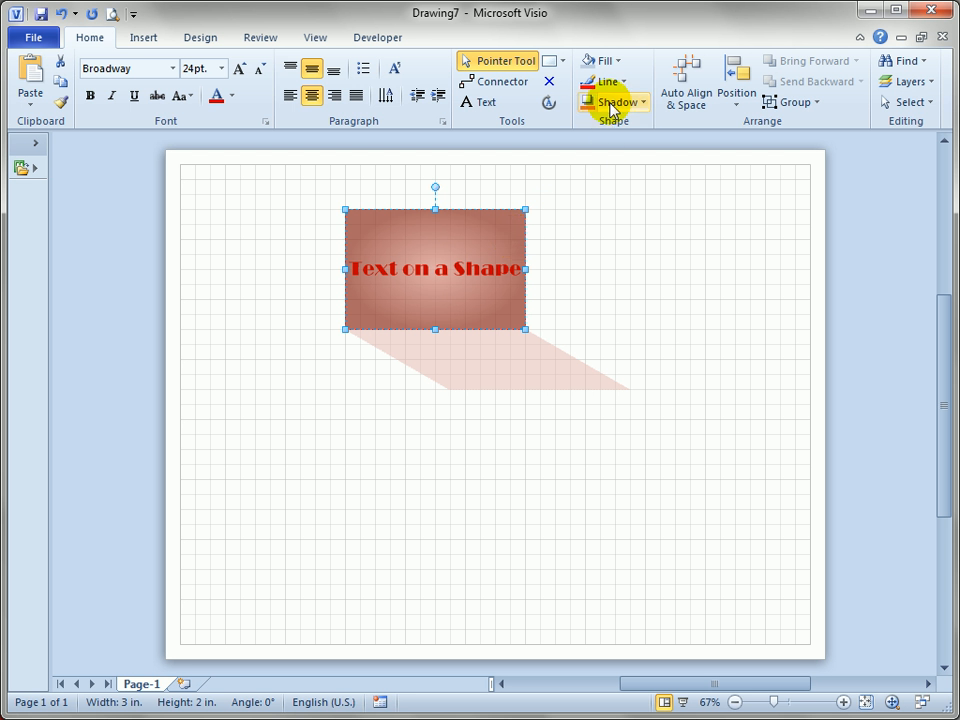
# Open the rectangle's detailed text settings and examine the character, paragraph, text block, tabs and bullets options
pyautogui.click(265, 123)
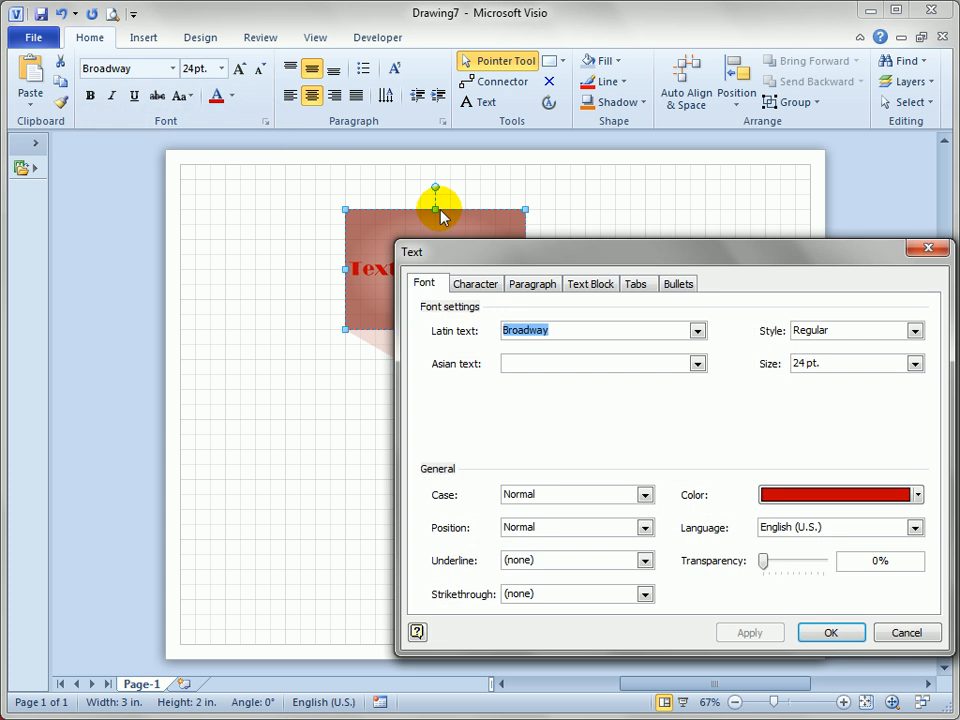
pyautogui.click(466, 283)
pyautogui.click(531, 285)
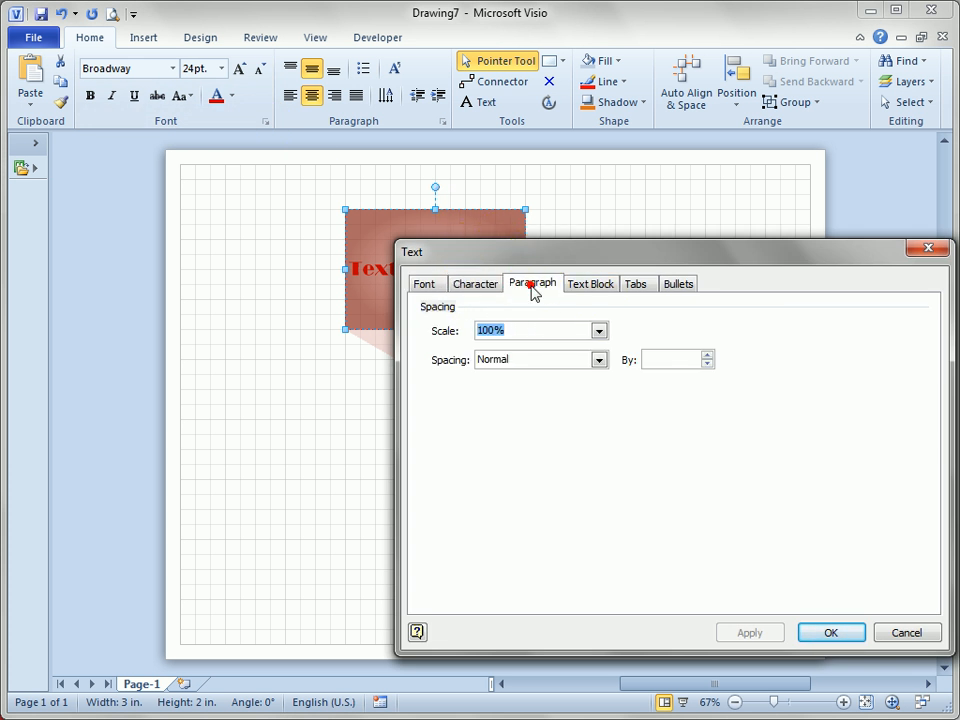
pyautogui.click(588, 284)
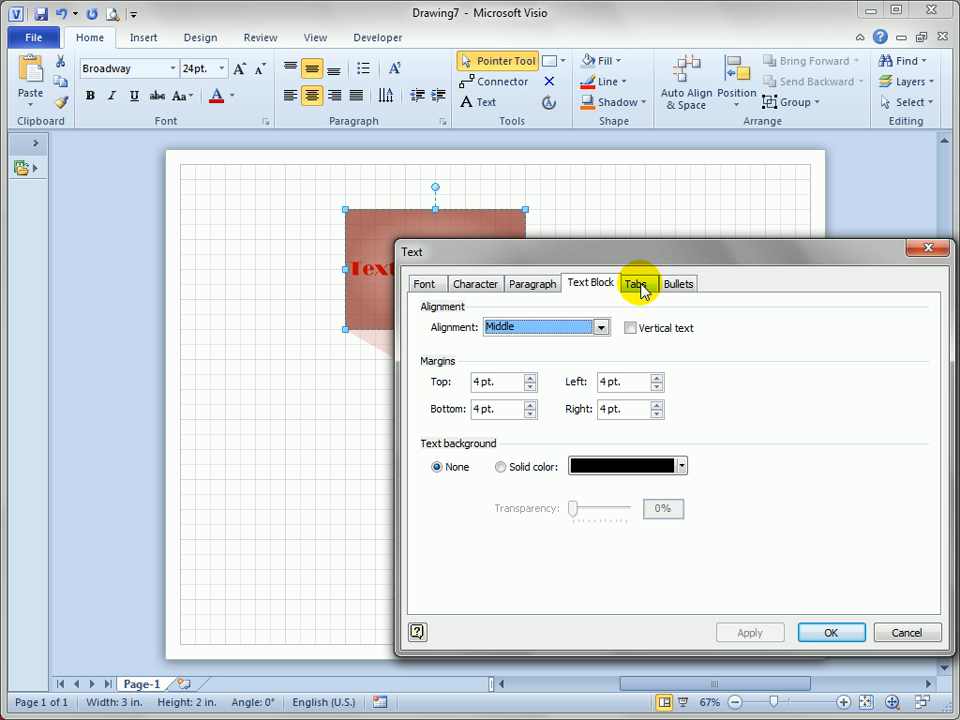
pyautogui.click(638, 285)
pyautogui.click(678, 285)
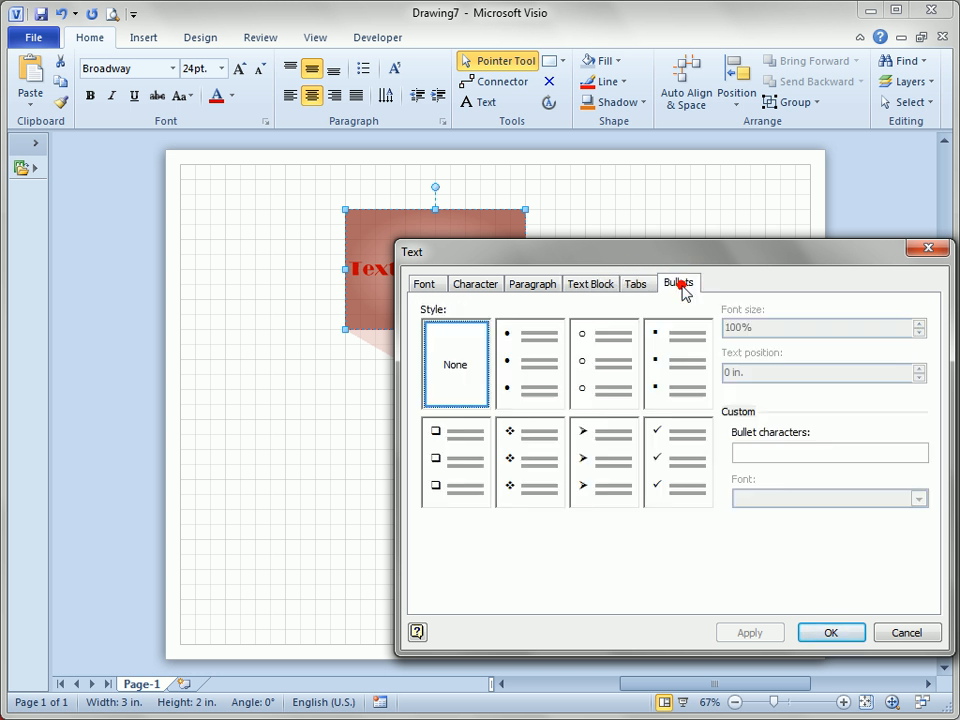
# Choose black as the font color in the rectangle's text settings
pyautogui.click(426, 288)
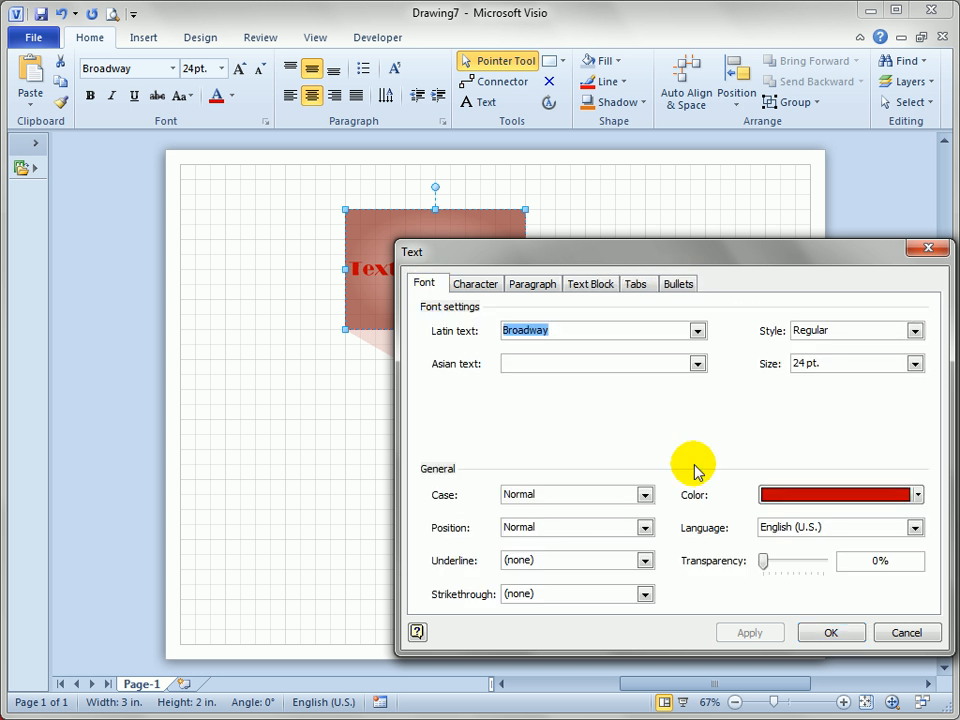
pyautogui.click(838, 505)
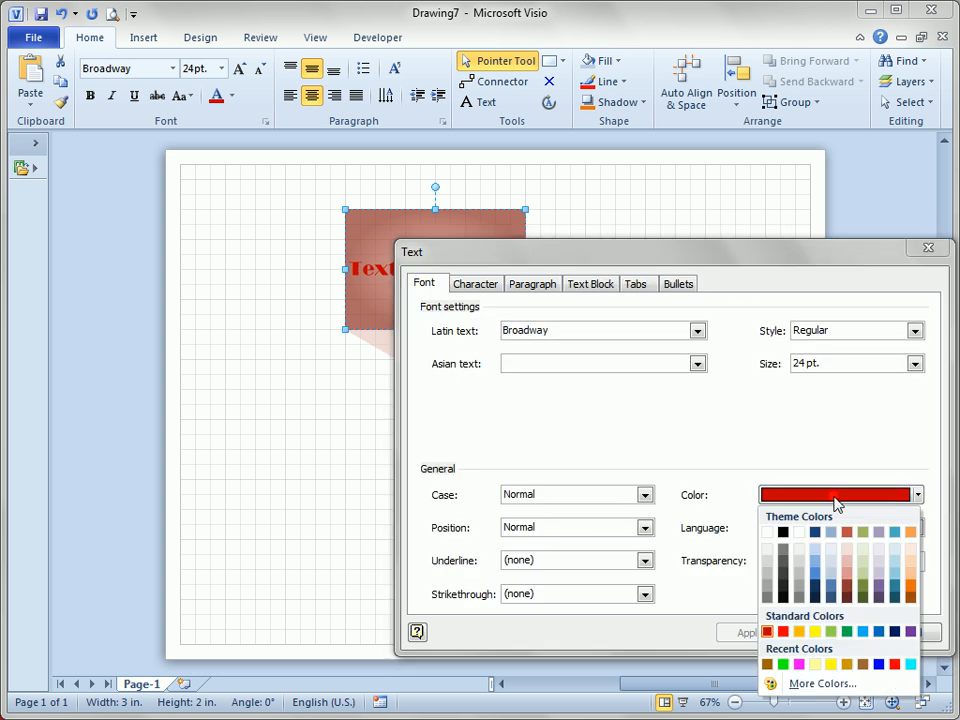
pyautogui.click(783, 533)
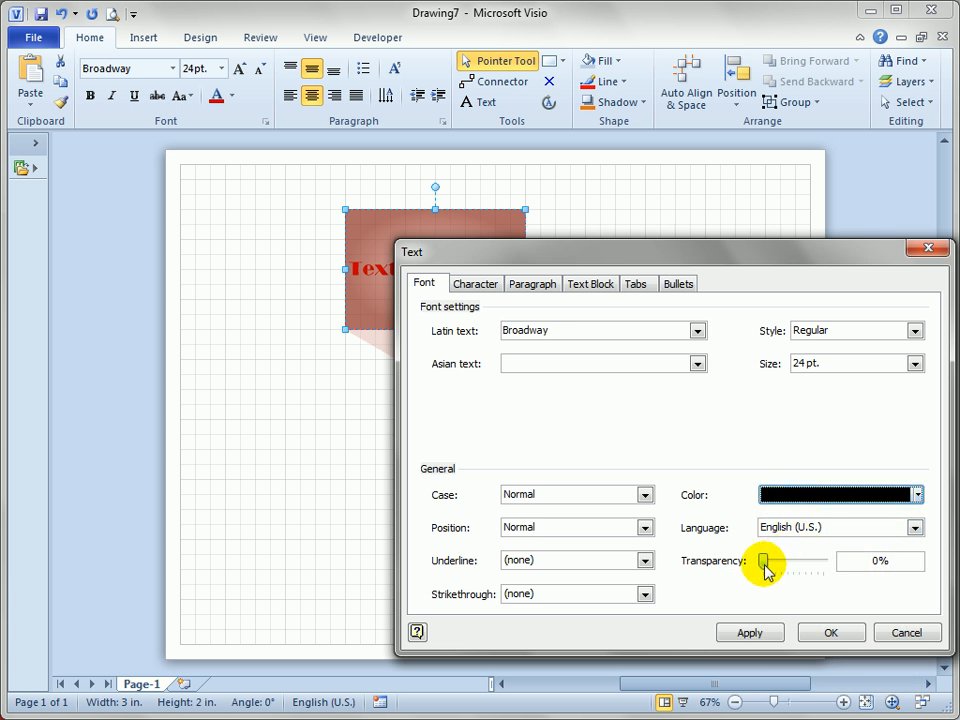
# Apply the text color with 25% transparency and raise the text transparency to 50%
pyautogui.moveTo(766, 567); pyautogui.dragTo(782, 568)
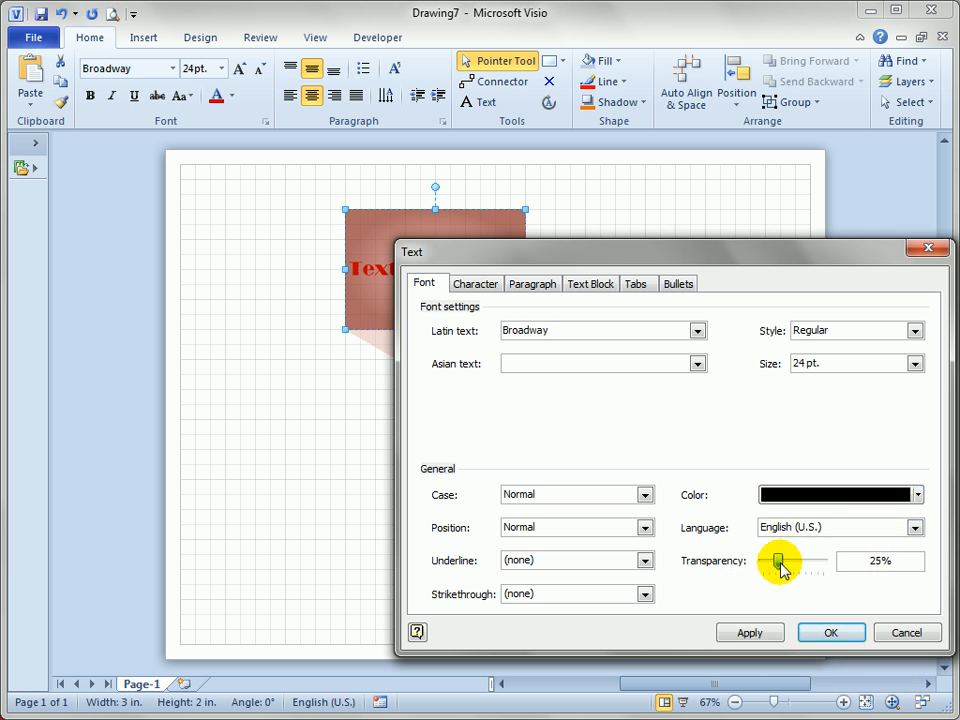
pyautogui.click(749, 633)
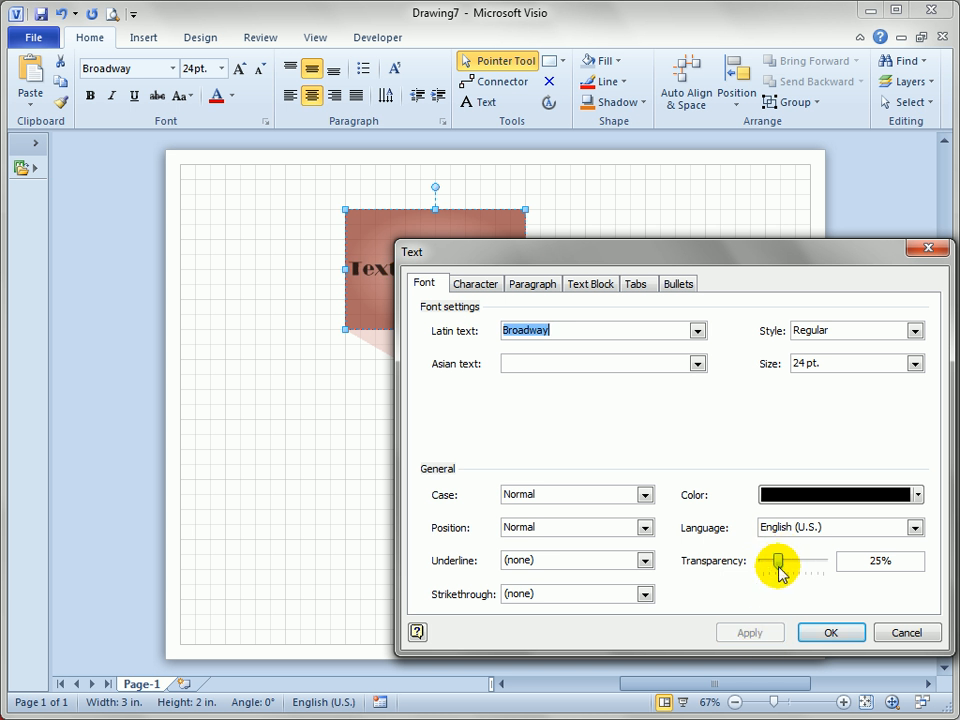
pyautogui.moveTo(780, 569); pyautogui.dragTo(793, 562)
pyautogui.click(749, 633)
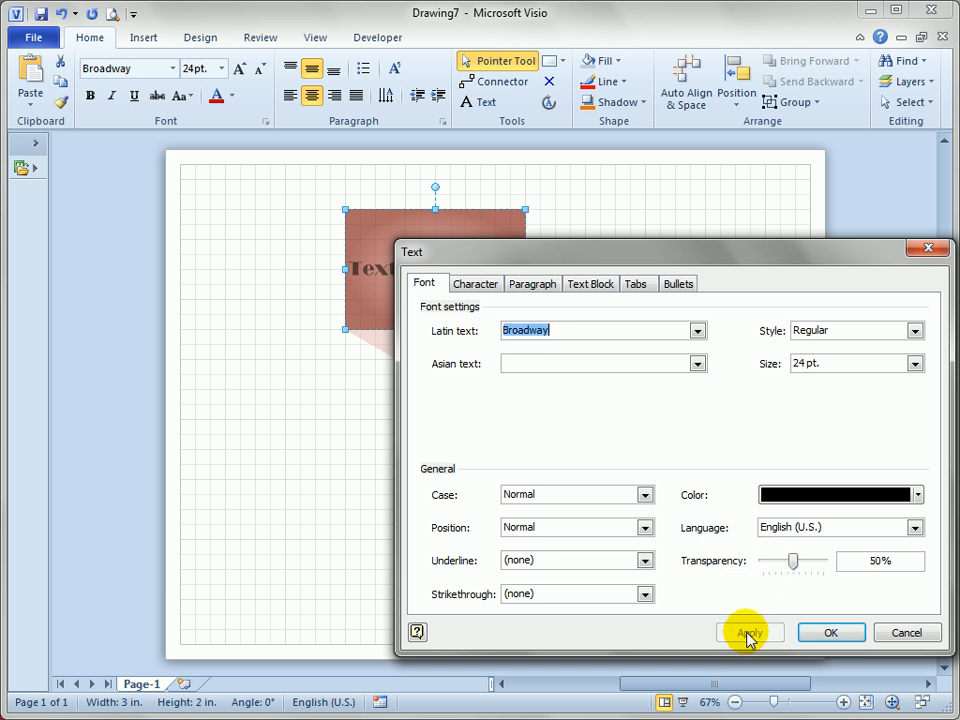
# Set the rectangle's font size to 30 pt, accept the text settings and deselect the shape
pyautogui.click(914, 364)
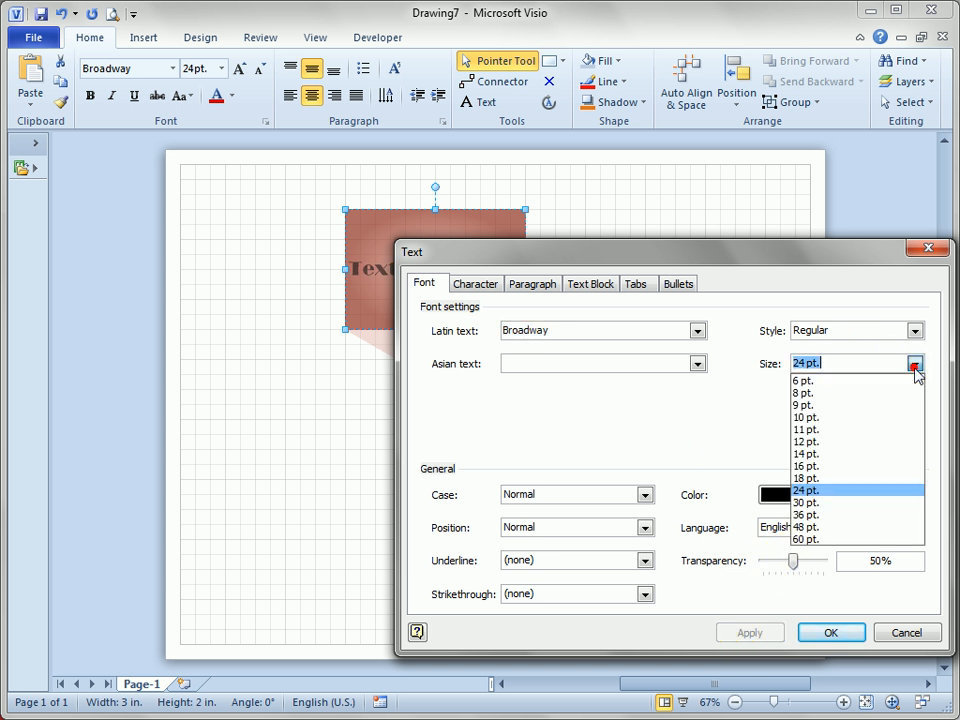
pyautogui.click(805, 502)
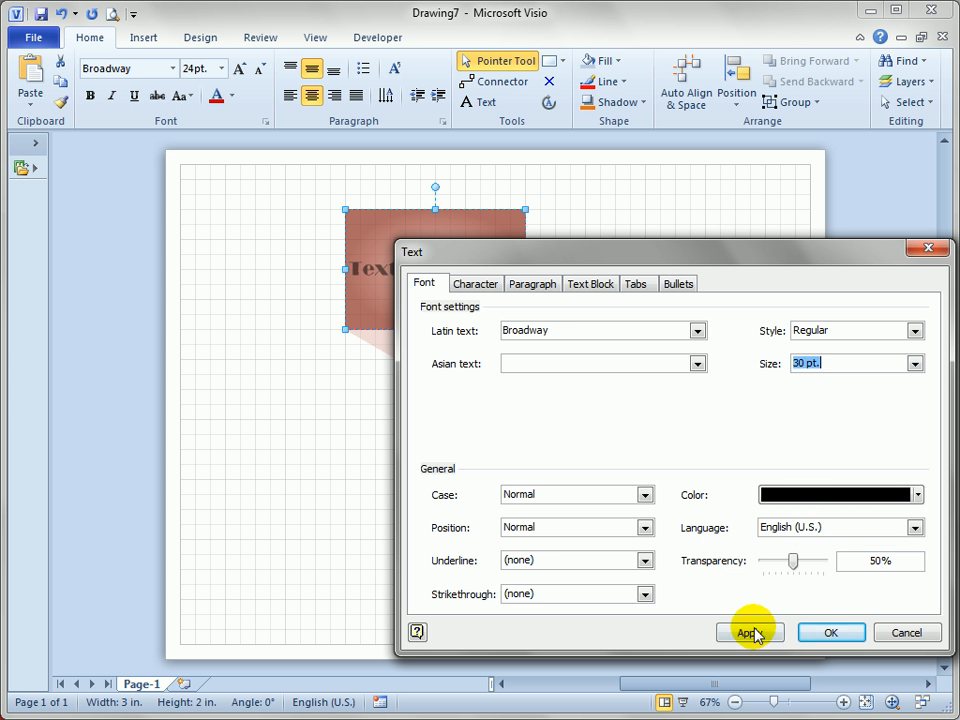
pyautogui.click(751, 633)
pyautogui.click(832, 632)
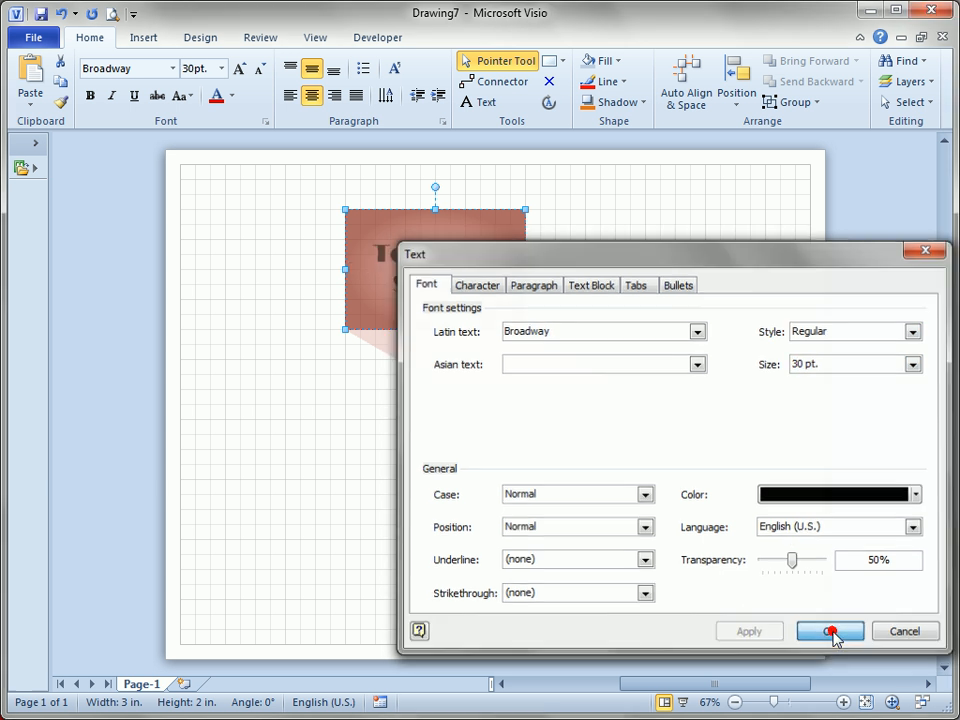
pyautogui.click(604, 251)
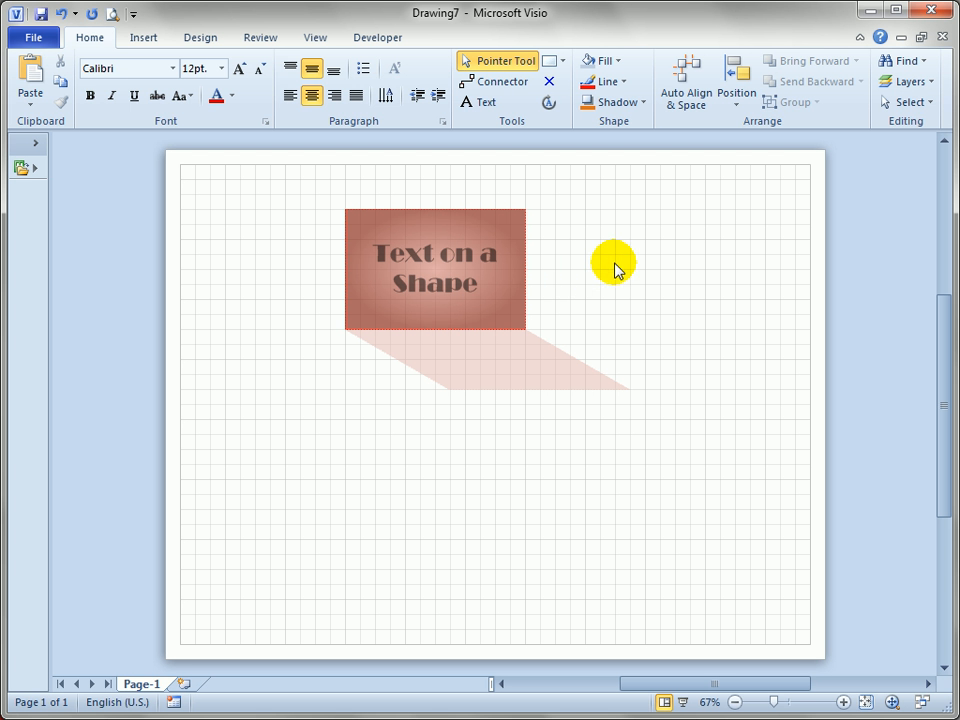
# Review the rectangle's context formatting options and its detailed fill and shadow settings, leaving them unchanged, and deselect the shape
pyautogui.click(497, 287)
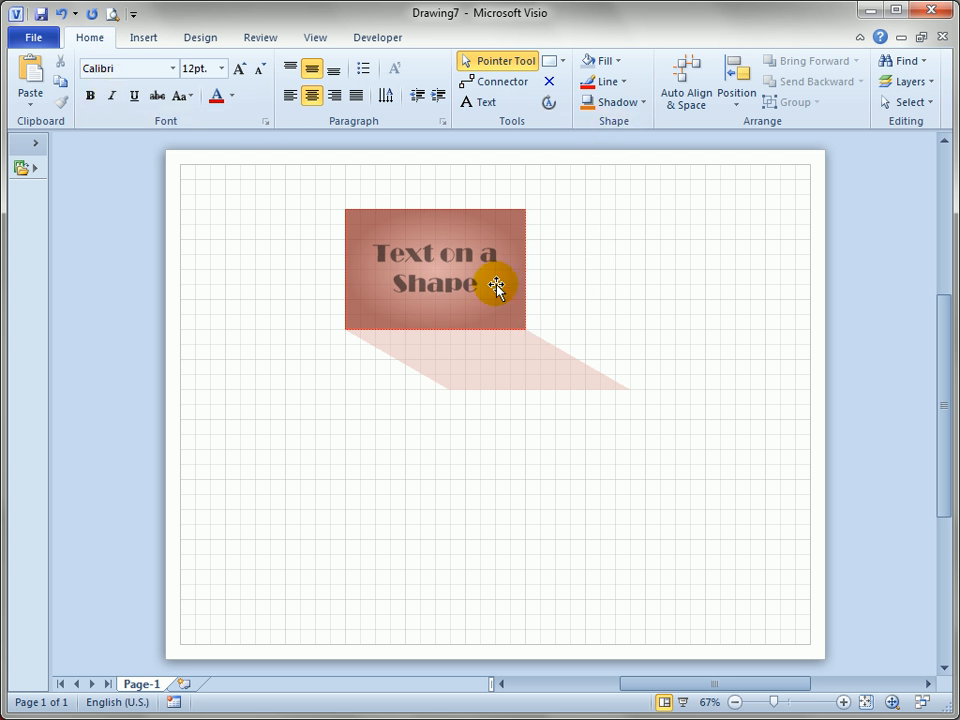
pyautogui.rightClick(506, 236)
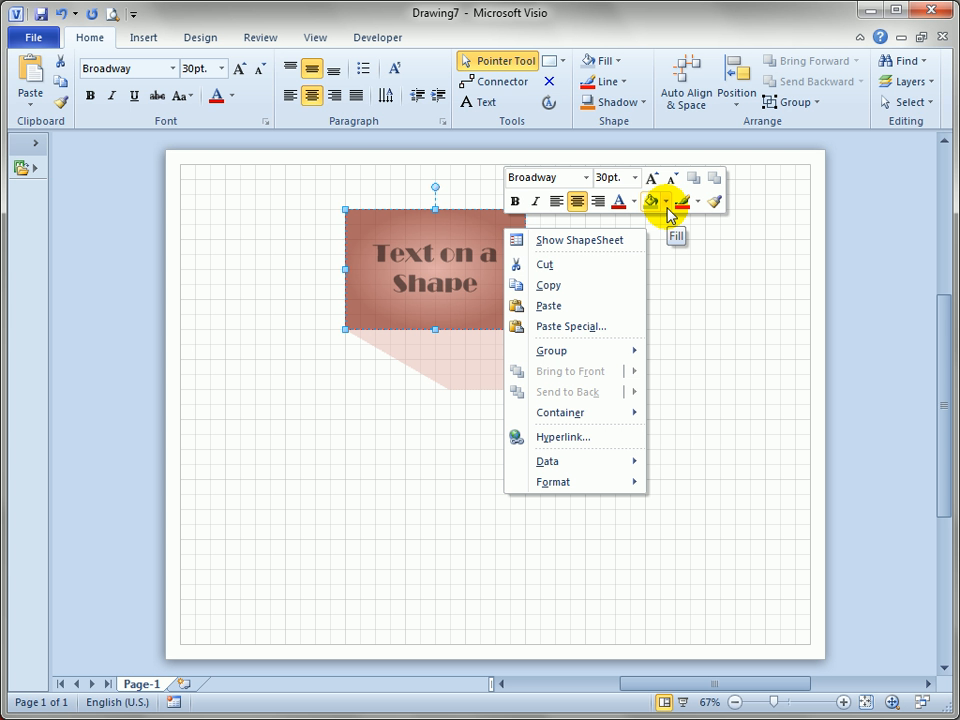
pyautogui.click(469, 191)
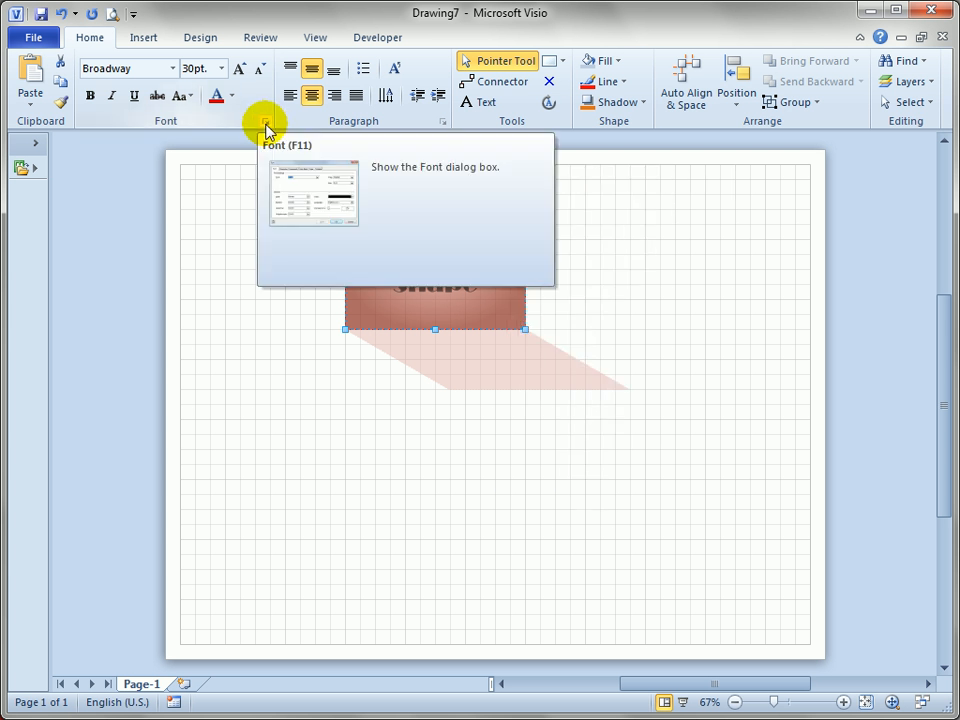
pyautogui.click(617, 62)
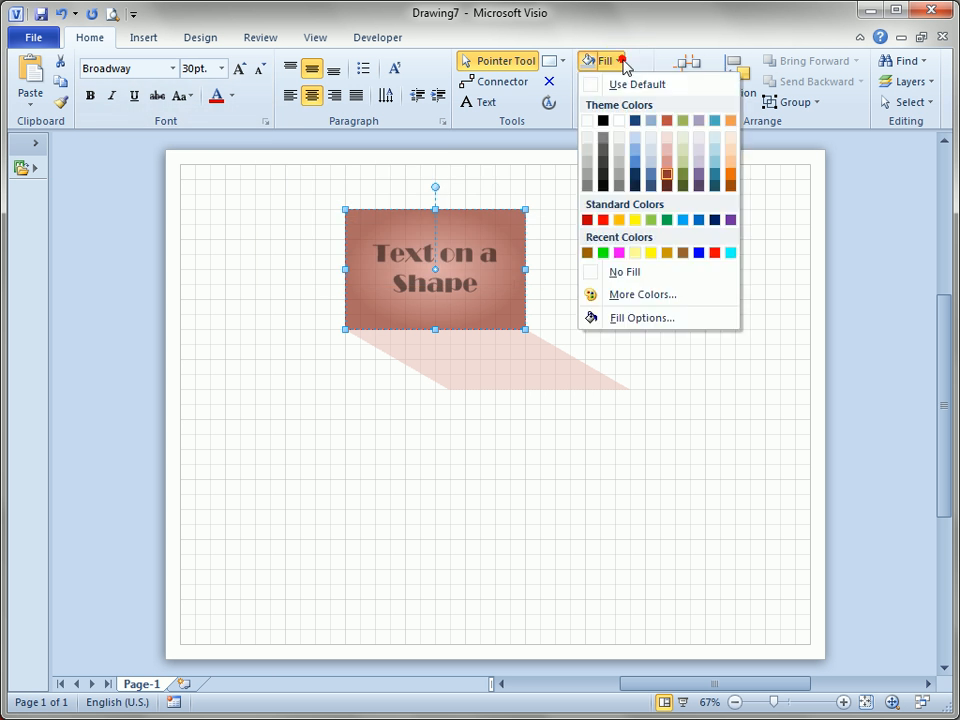
pyautogui.click(695, 320)
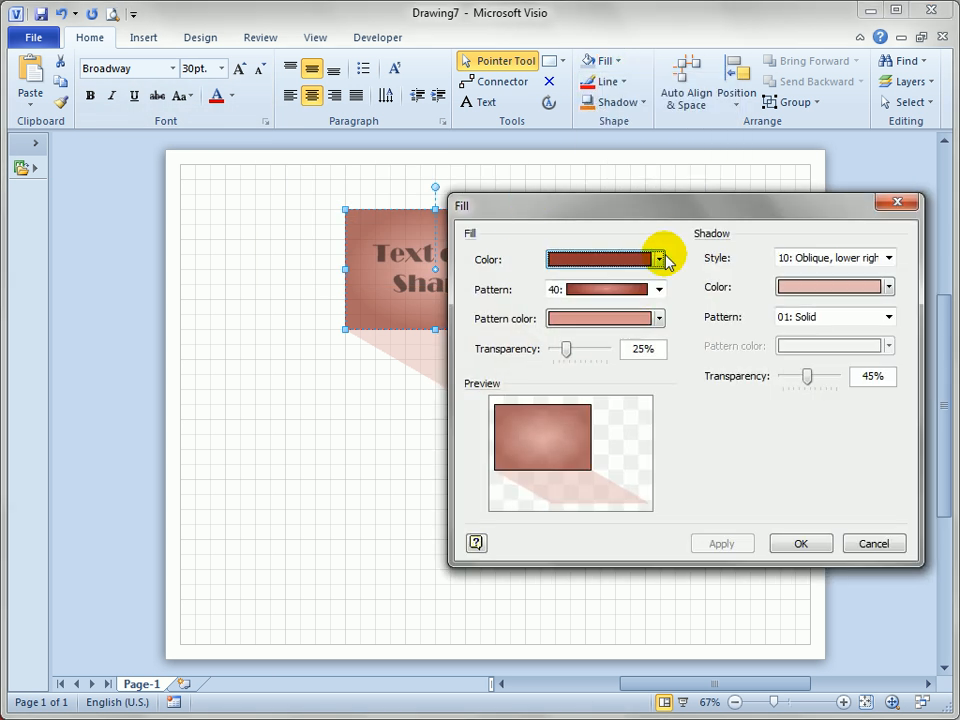
pyautogui.click(862, 544)
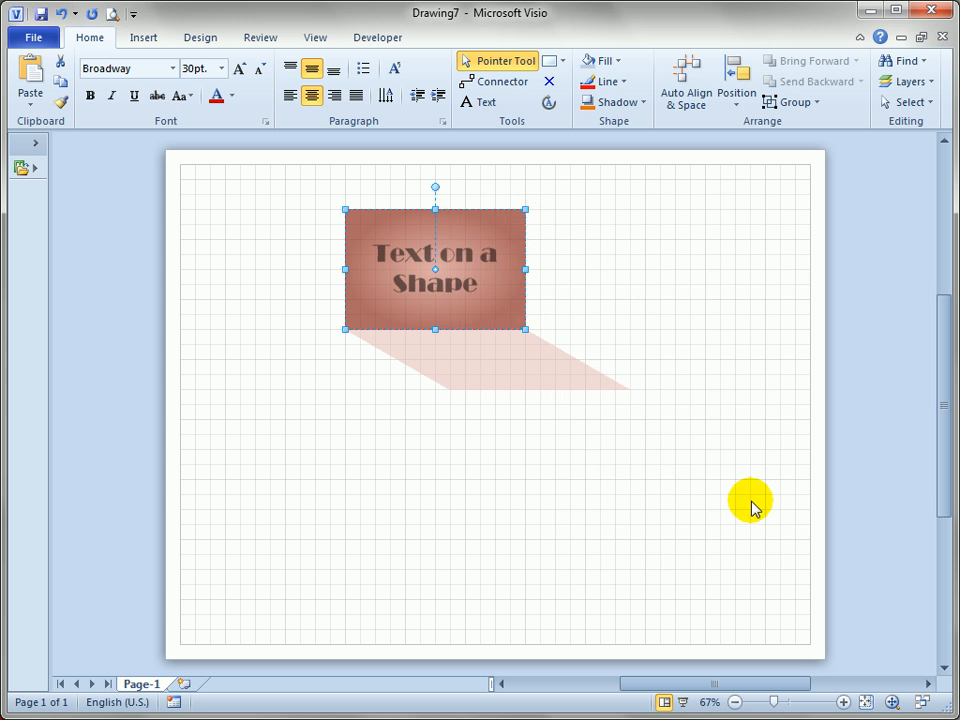
pyautogui.click(733, 485)
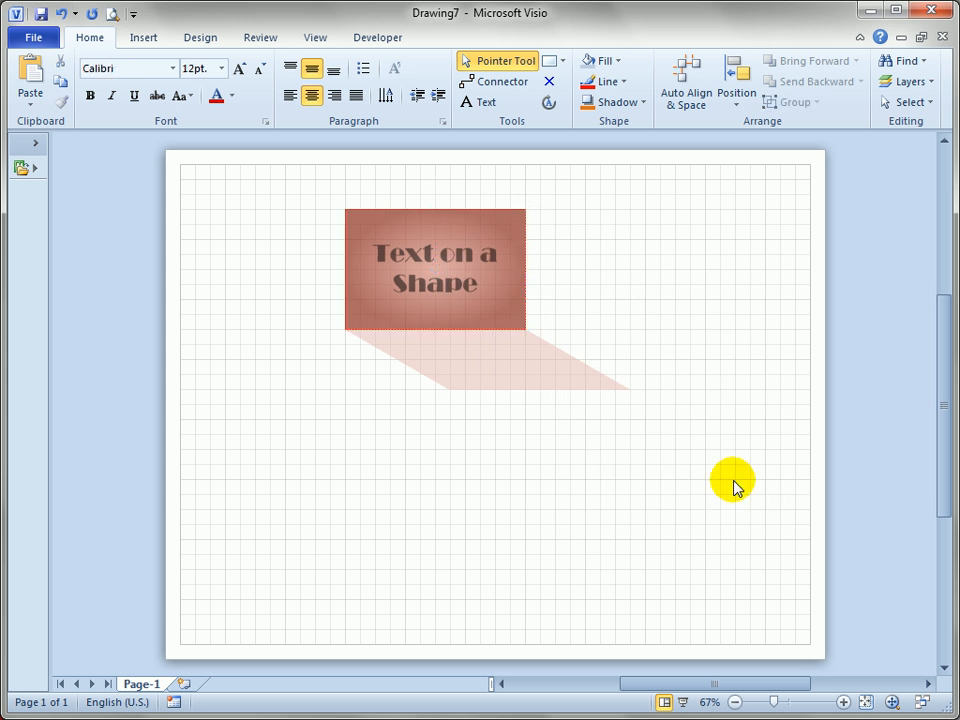